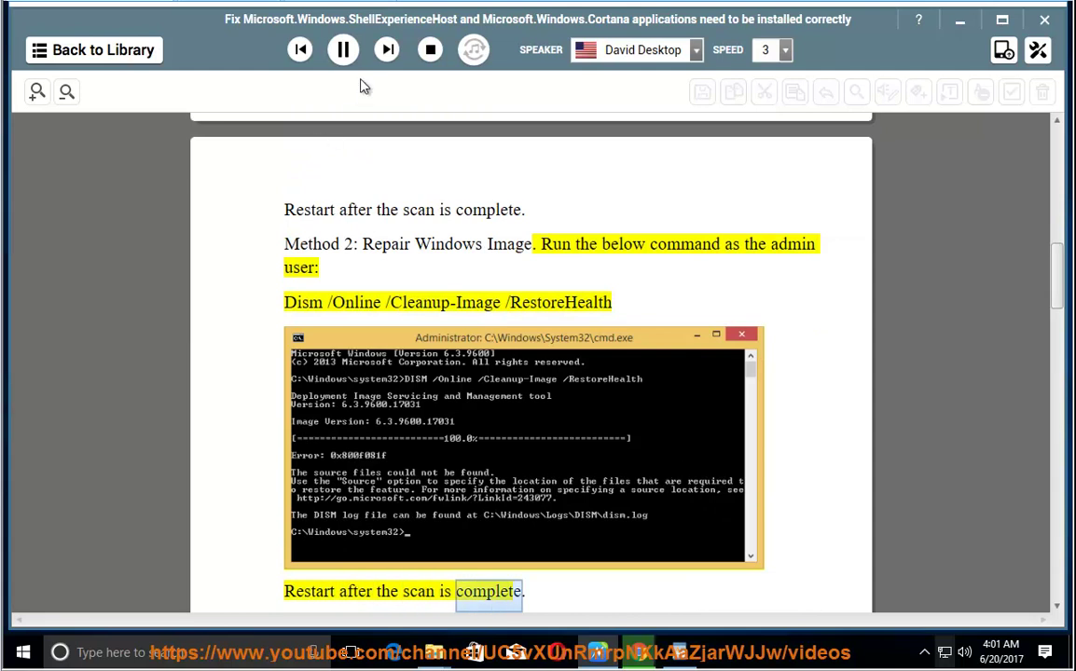
Pause the read-aloud and copy the 'sfc /scannow' command from the Method 1 paragraph.
{"action": "left_click", "coordinate": [343, 49]}
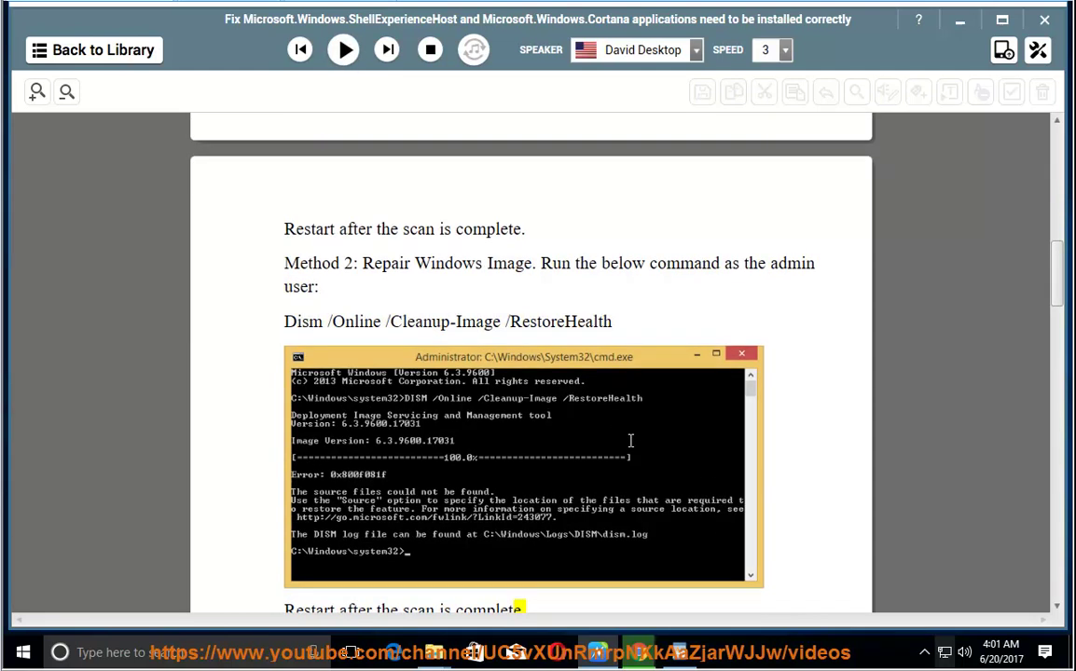
{"action": "scroll", "coordinate": [630, 440], "scroll_direction": "up", "scroll_amount": 10}
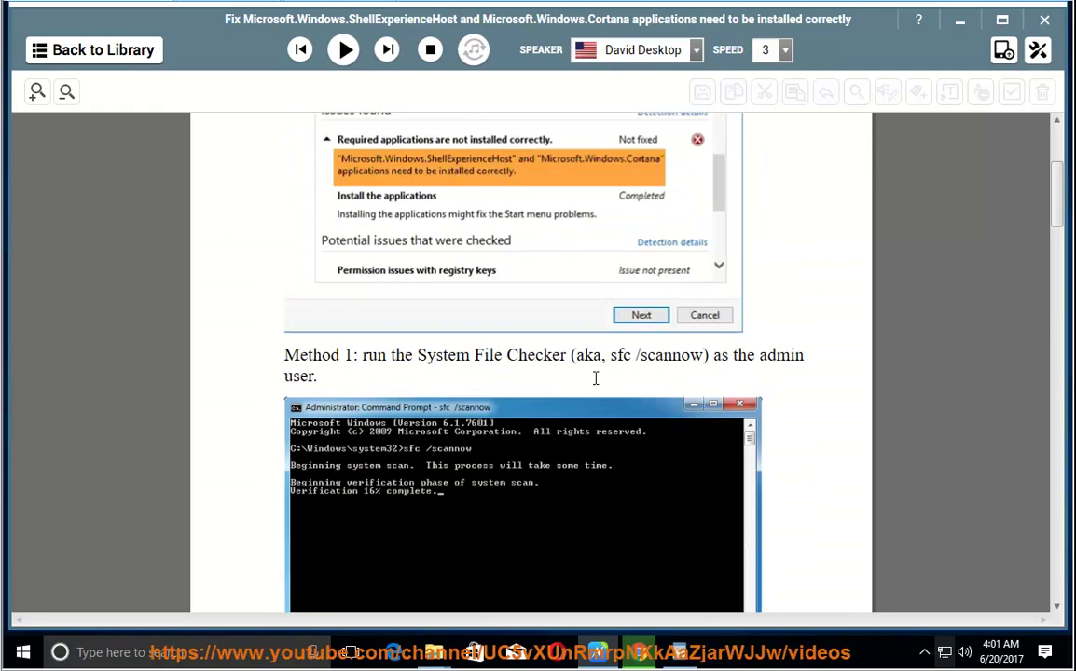
{"action": "left_click_drag", "start_coordinate": [700, 359], "coordinate": [615, 356]}
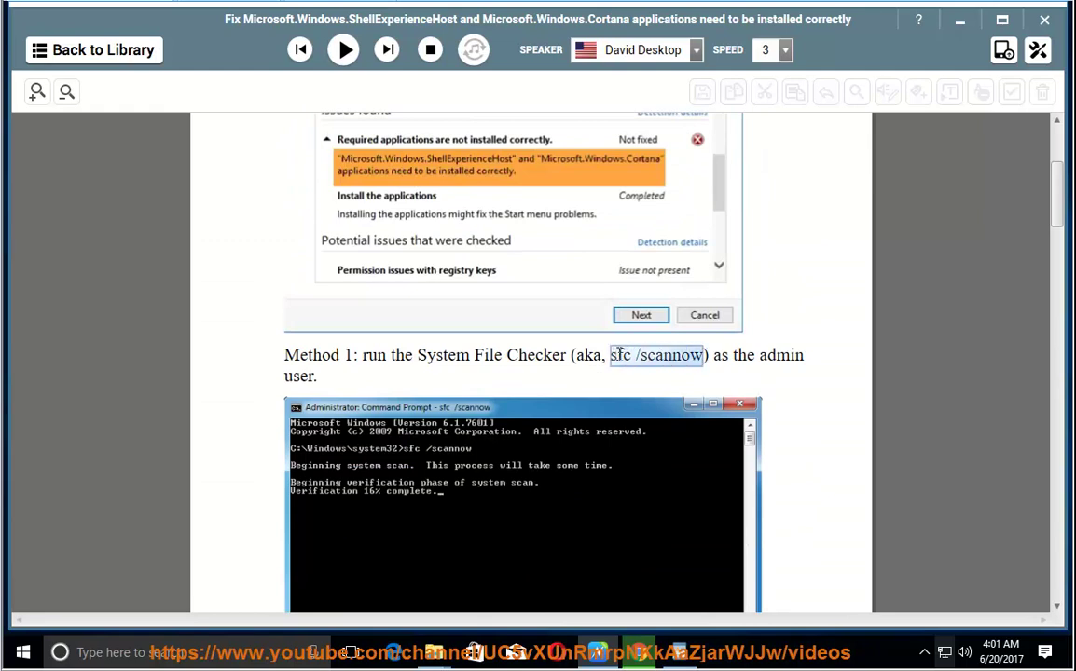
{"action": "right_click", "coordinate": [628, 362]}
{"action": "left_click", "coordinate": [648, 384]}
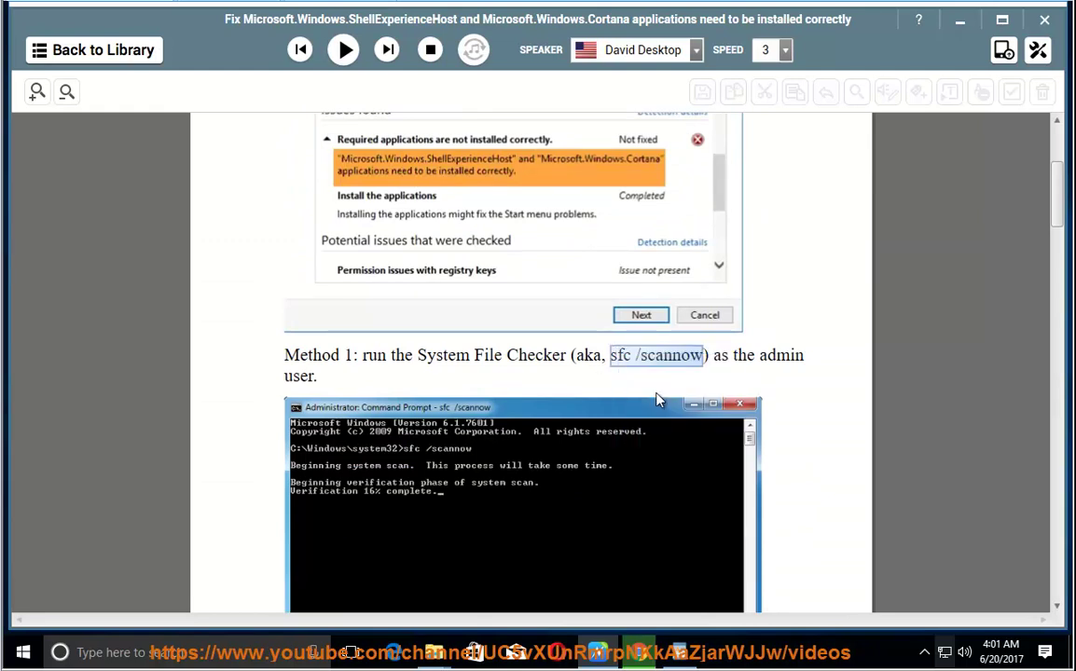
Find 'cmd' in Windows search and launch Command Prompt as administrator.
{"action": "left_click", "coordinate": [225, 655]}
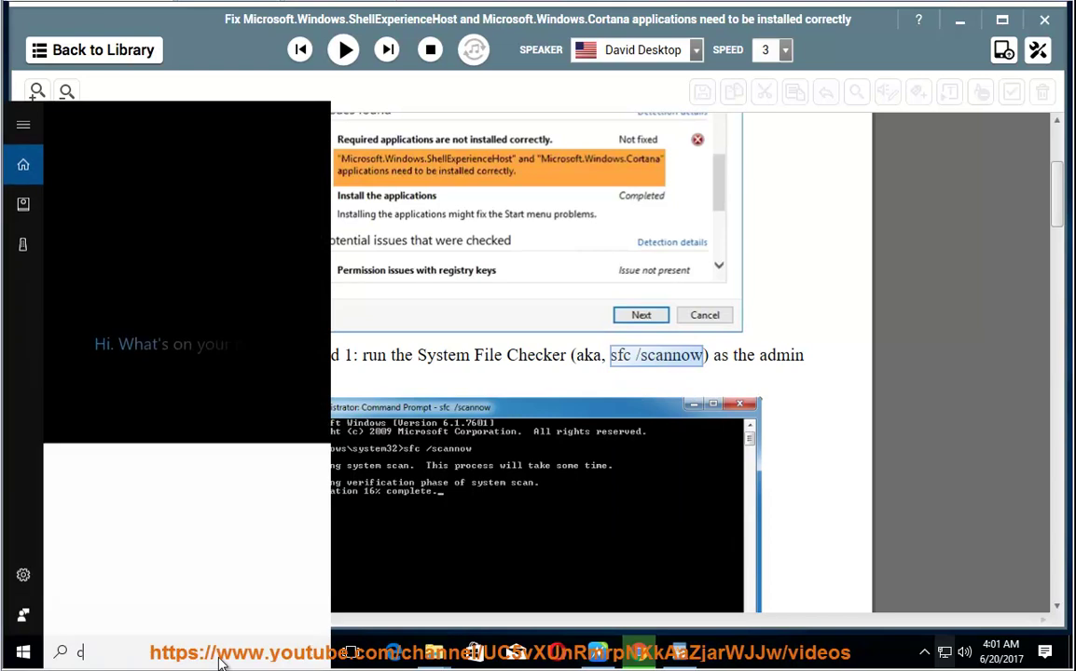
{"action": "type", "text": "c"}
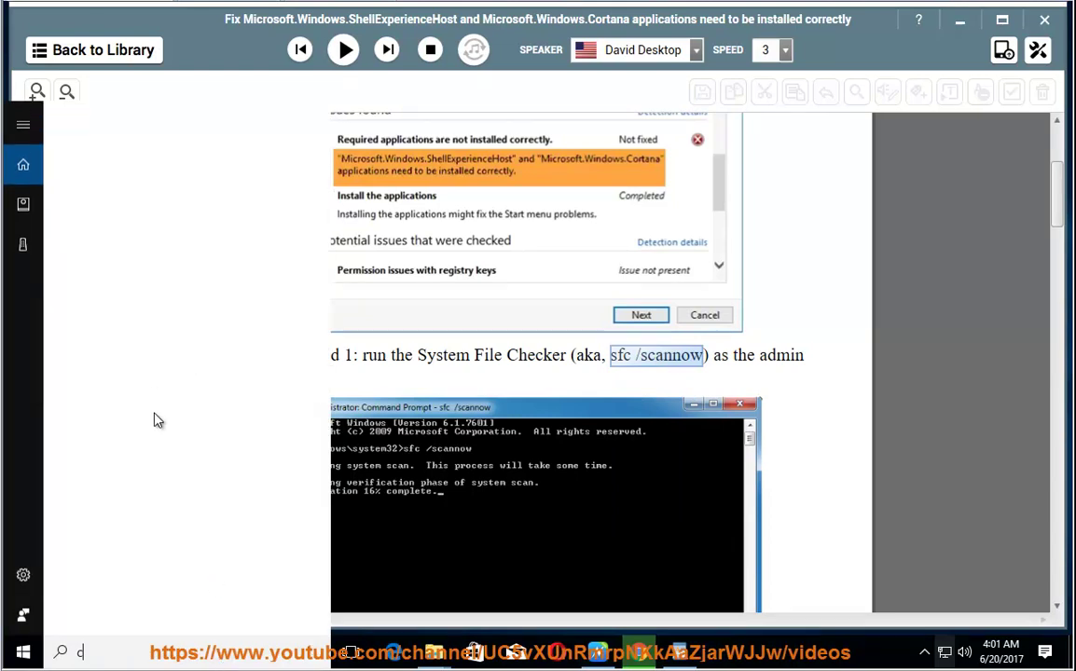
{"action": "type", "text": "m"}
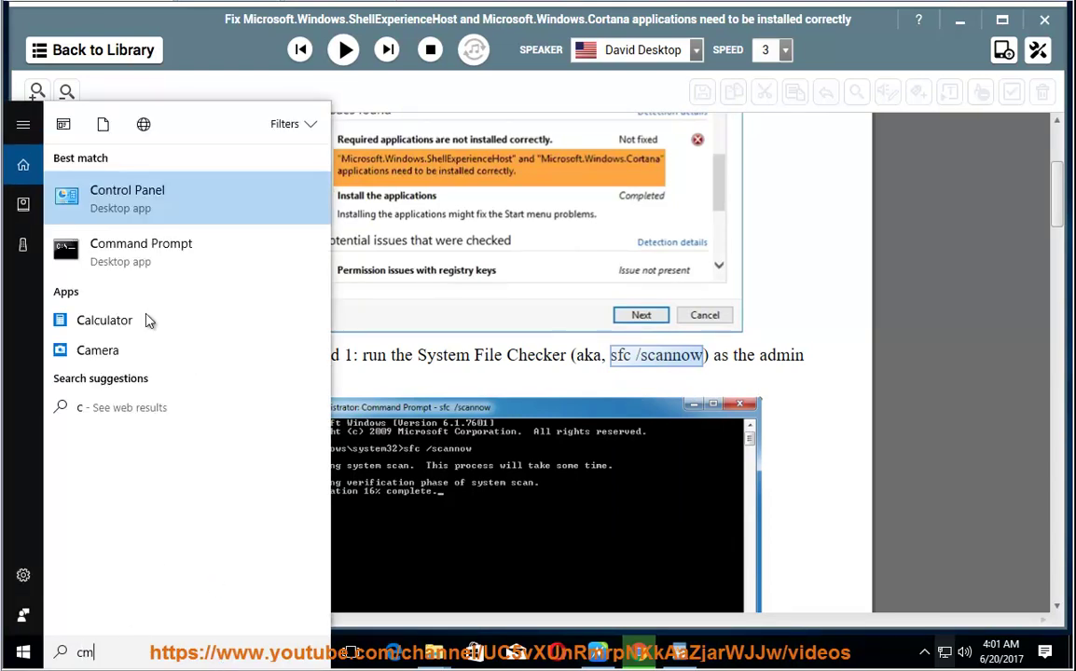
{"action": "type", "text": "d"}
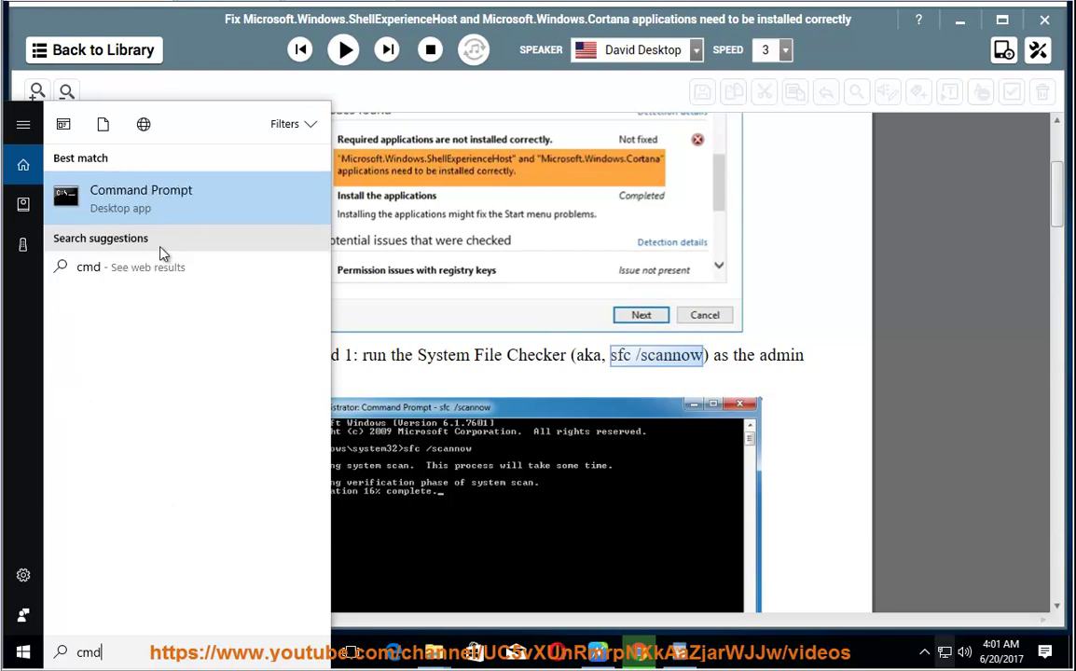
{"action": "right_click", "coordinate": [147, 193]}
{"action": "left_click", "coordinate": [165, 216]}
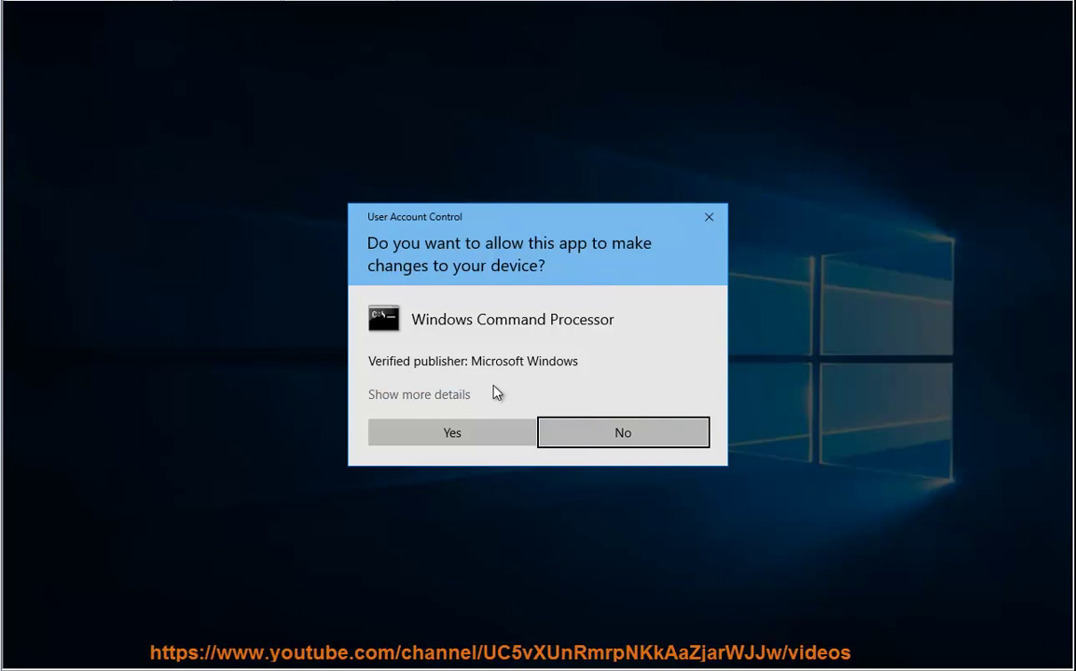
{"action": "left_click", "coordinate": [406, 445]}
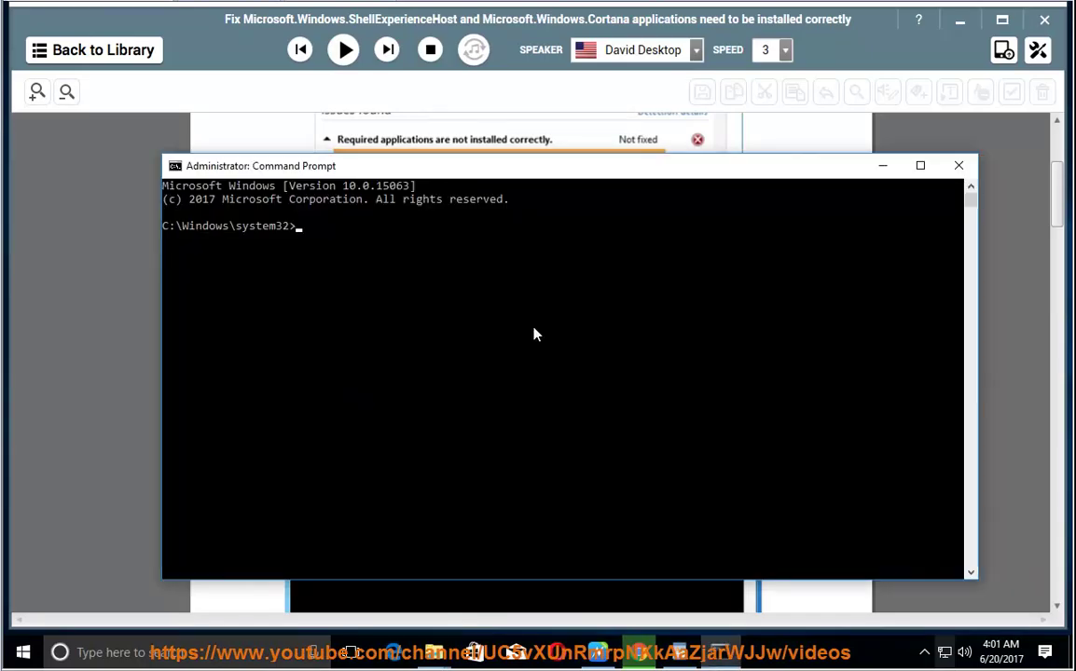
Paste sfc /scannow at the elevated prompt and type 'PRESS ENTER NOW...'.
{"action": "left_click", "coordinate": [175, 166]}
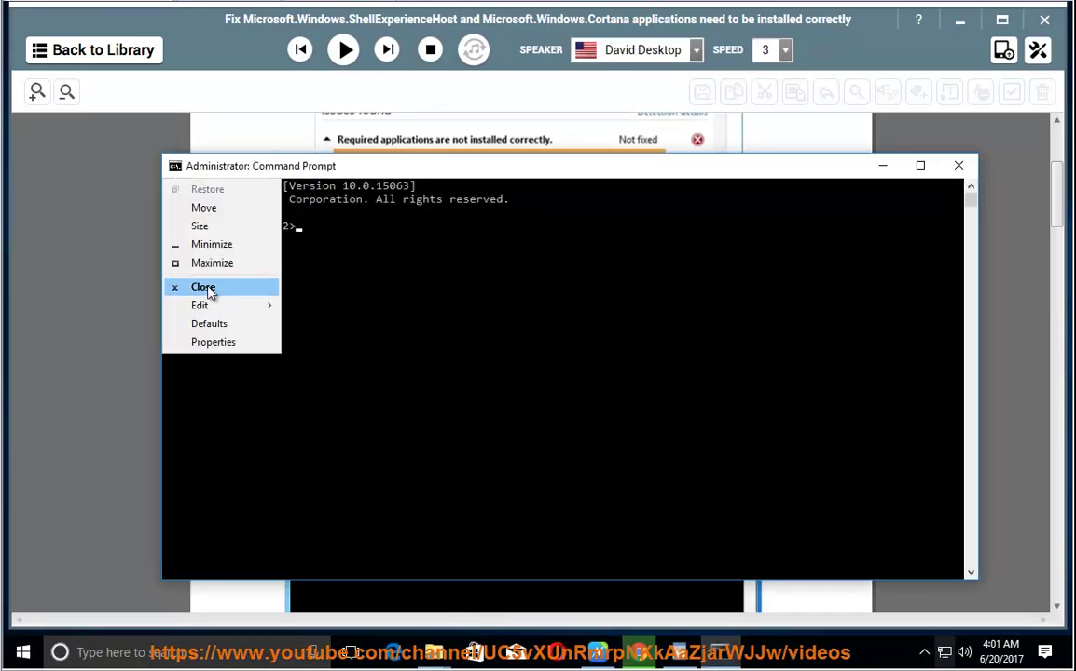
{"action": "mouse_move", "coordinate": [205, 305]}
{"action": "left_click", "coordinate": [317, 343]}
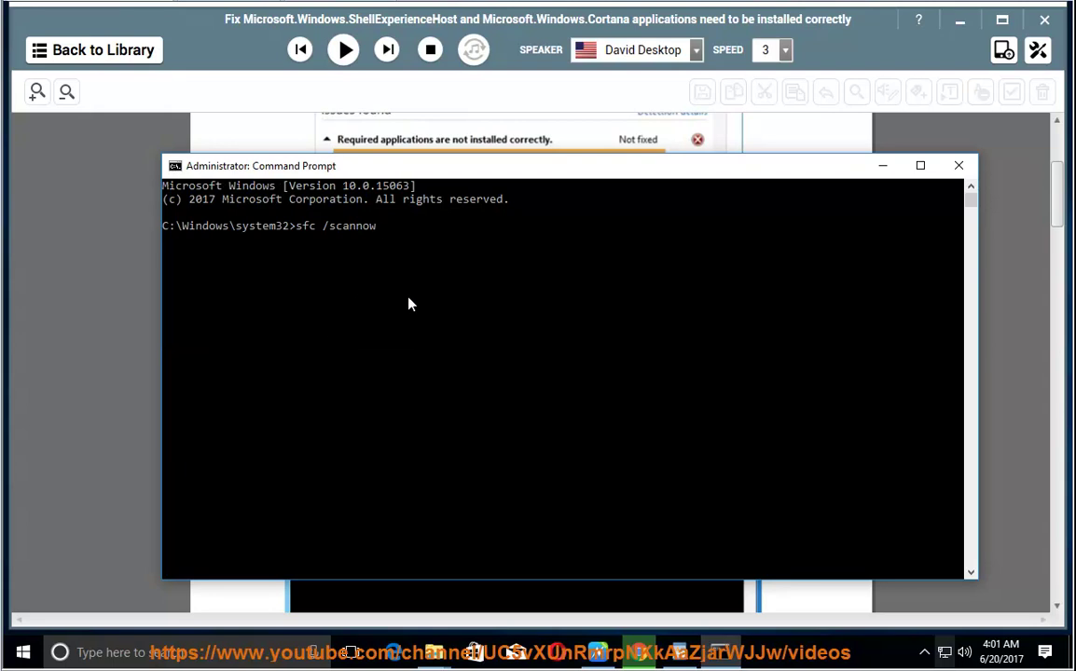
{"action": "type", "text": "PRESS ENTER NOW..."}
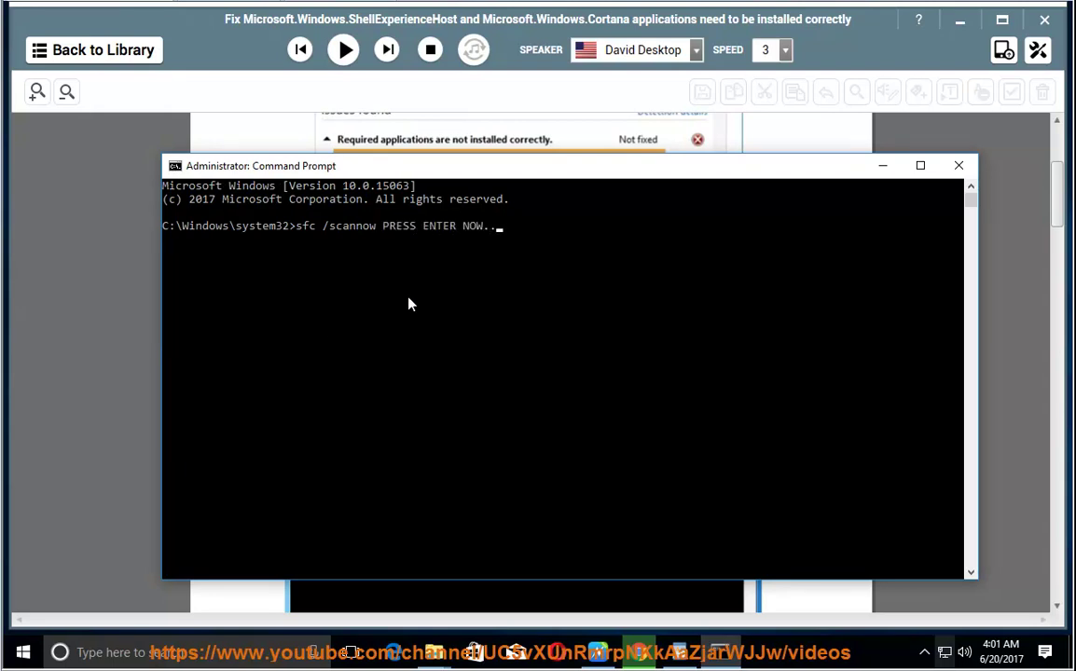
Minimize Command Prompt and play the guide aloud from Method 2.
{"action": "left_click", "coordinate": [882, 167]}
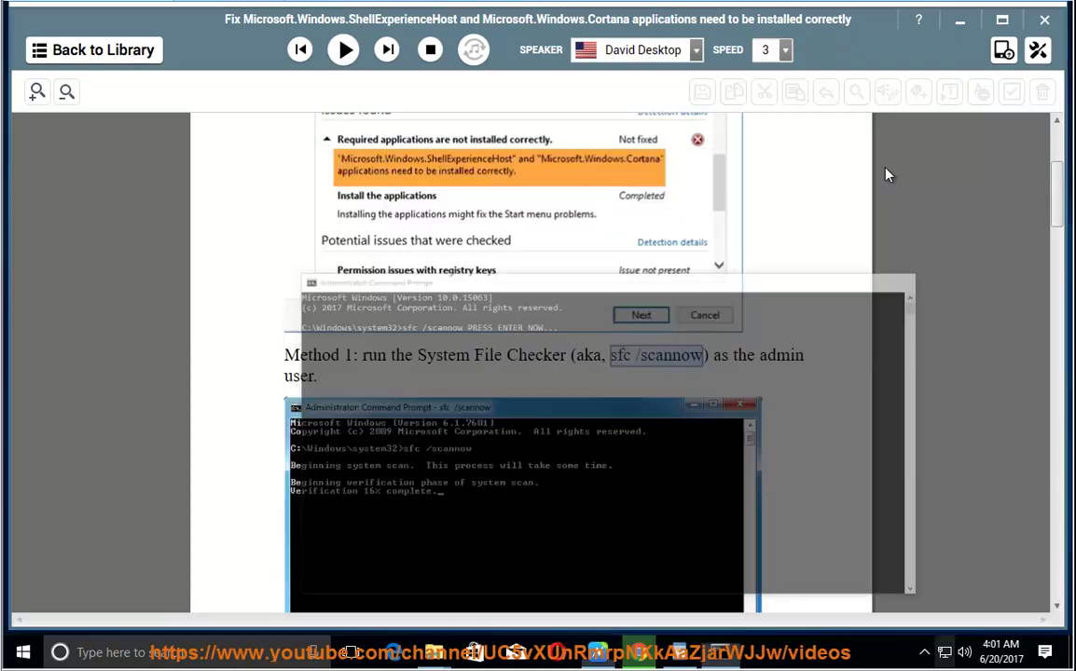
{"action": "scroll", "coordinate": [729, 440], "scroll_direction": "down", "scroll_amount": 3}
{"action": "scroll", "coordinate": [726, 438], "scroll_direction": "down", "scroll_amount": 3}
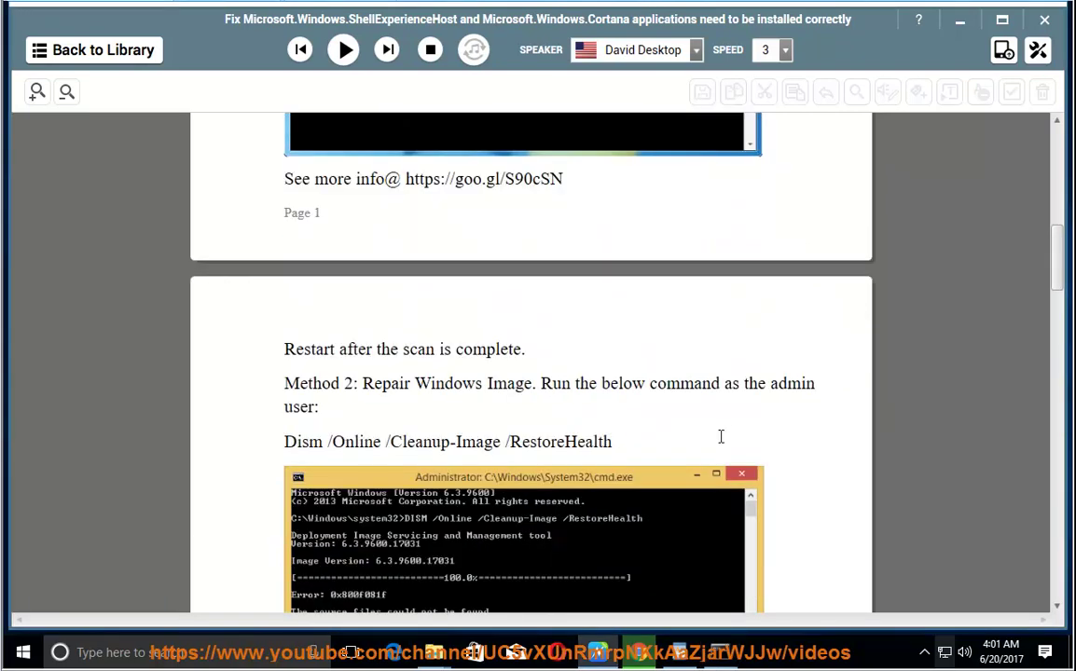
{"action": "scroll", "coordinate": [679, 501], "scroll_direction": "down", "scroll_amount": 1}
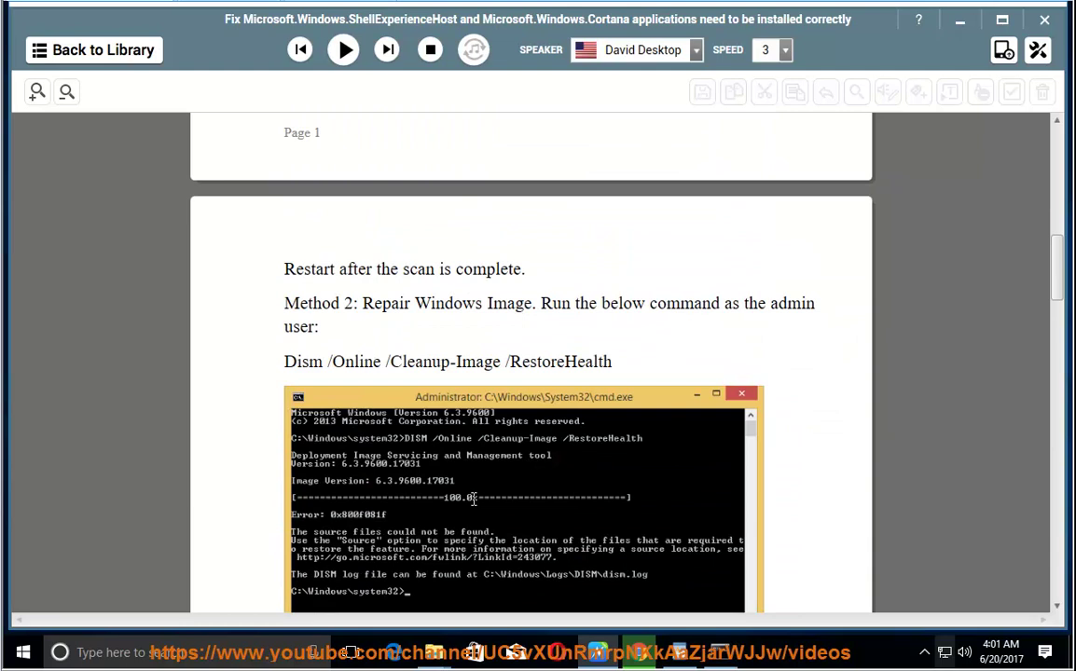
{"action": "left_click", "coordinate": [344, 50]}
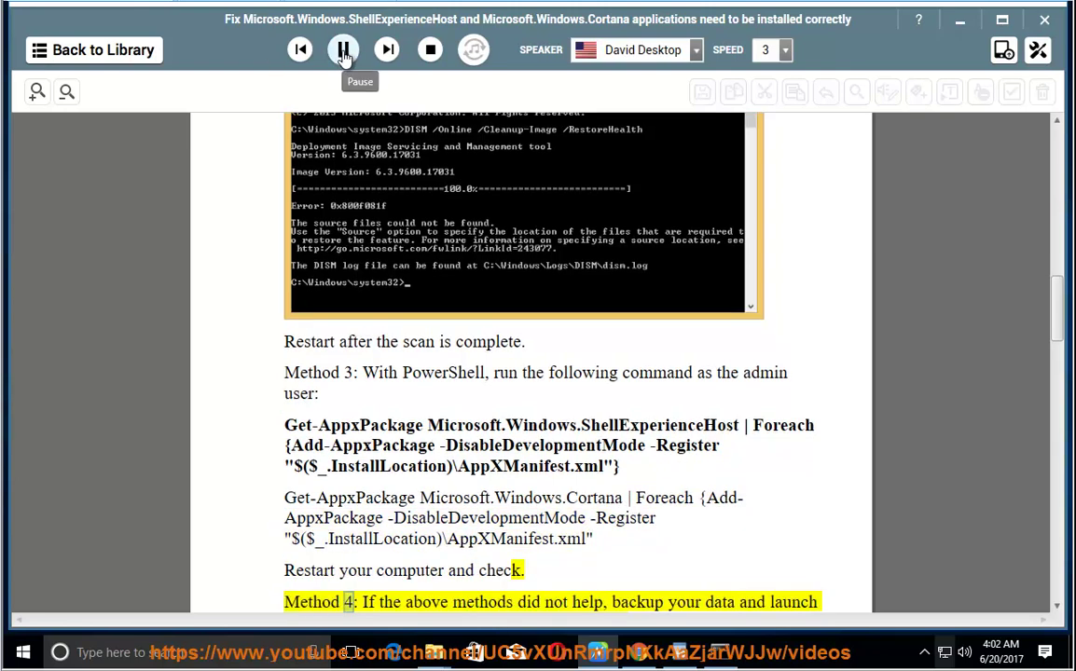
Pause the reading at Method 4 and copy the word 'PowerShell'.
{"action": "left_click", "coordinate": [343, 51]}
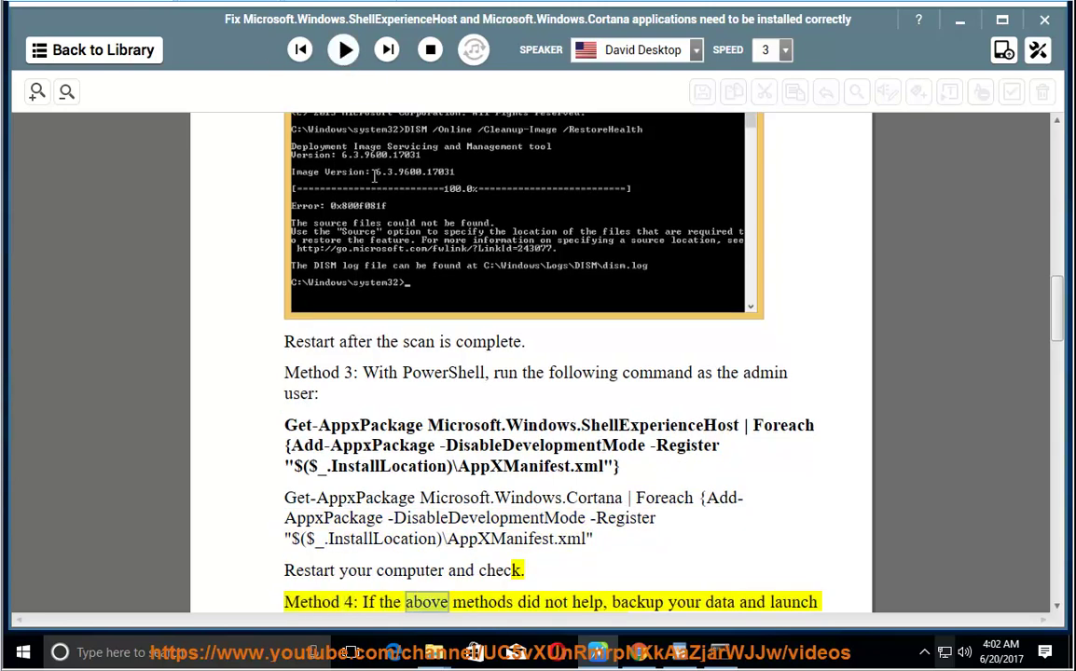
{"action": "right_click", "coordinate": [450, 372]}
{"action": "left_click", "coordinate": [503, 392]}
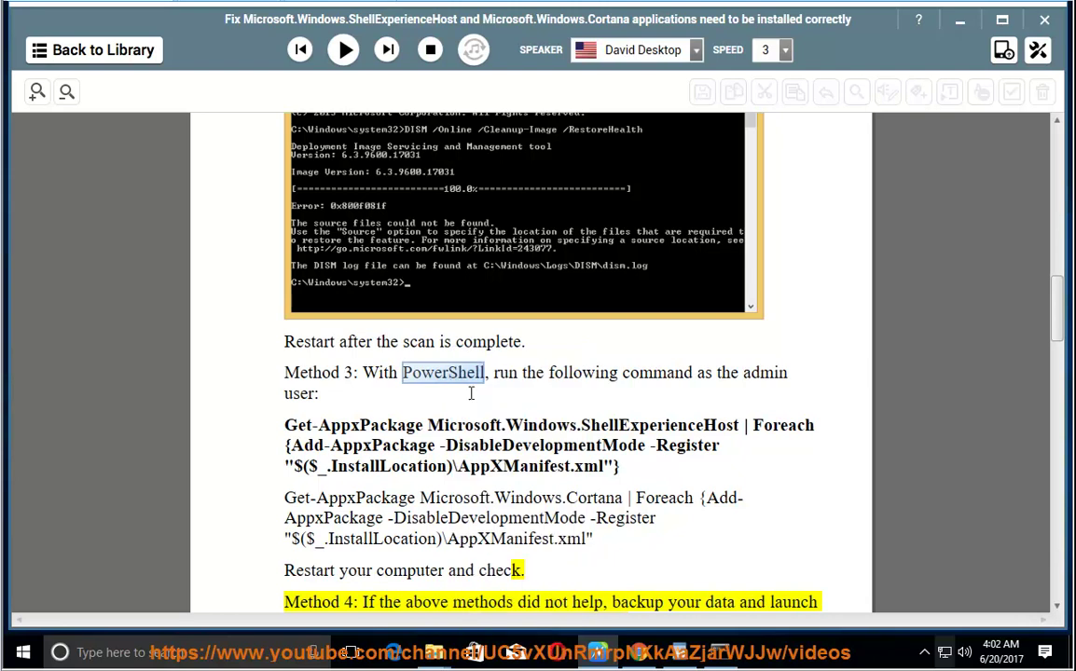
Search for PowerShell, launch Windows PowerShell as administrator, and centre its window.
{"action": "left_click", "coordinate": [144, 650]}
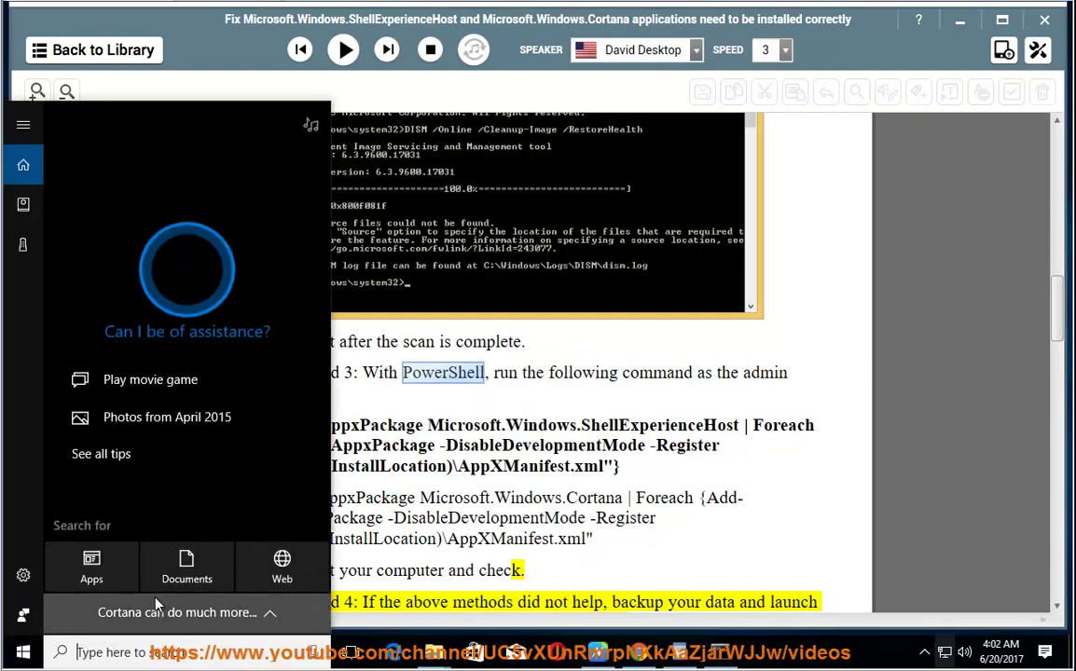
{"action": "right_click", "coordinate": [130, 651]}
{"action": "left_click", "coordinate": [138, 610]}
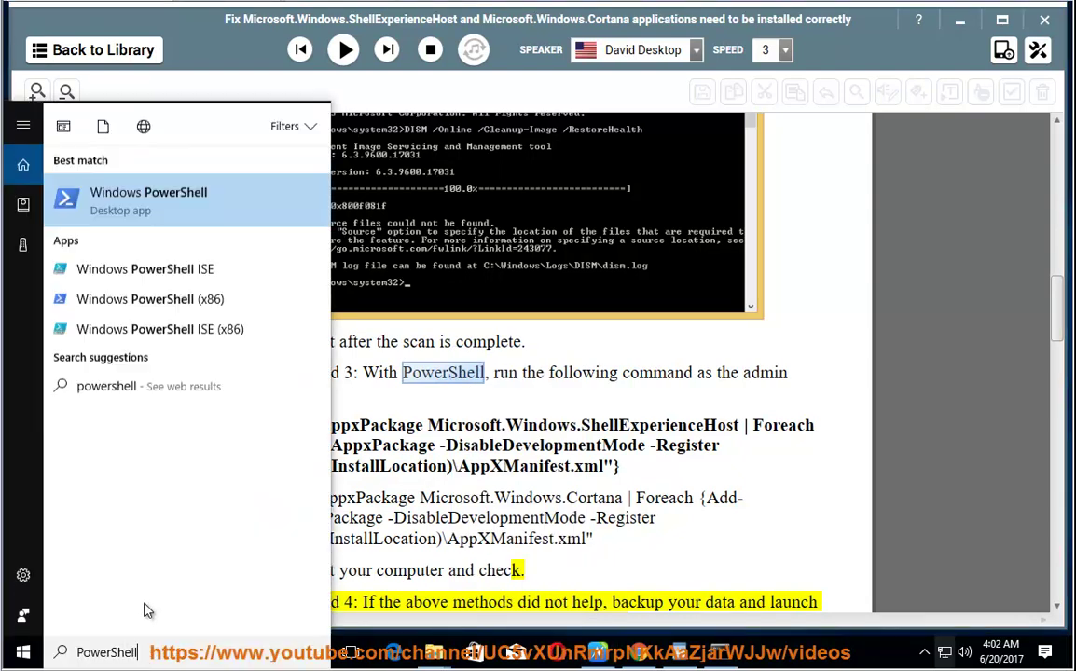
{"action": "right_click", "coordinate": [160, 193]}
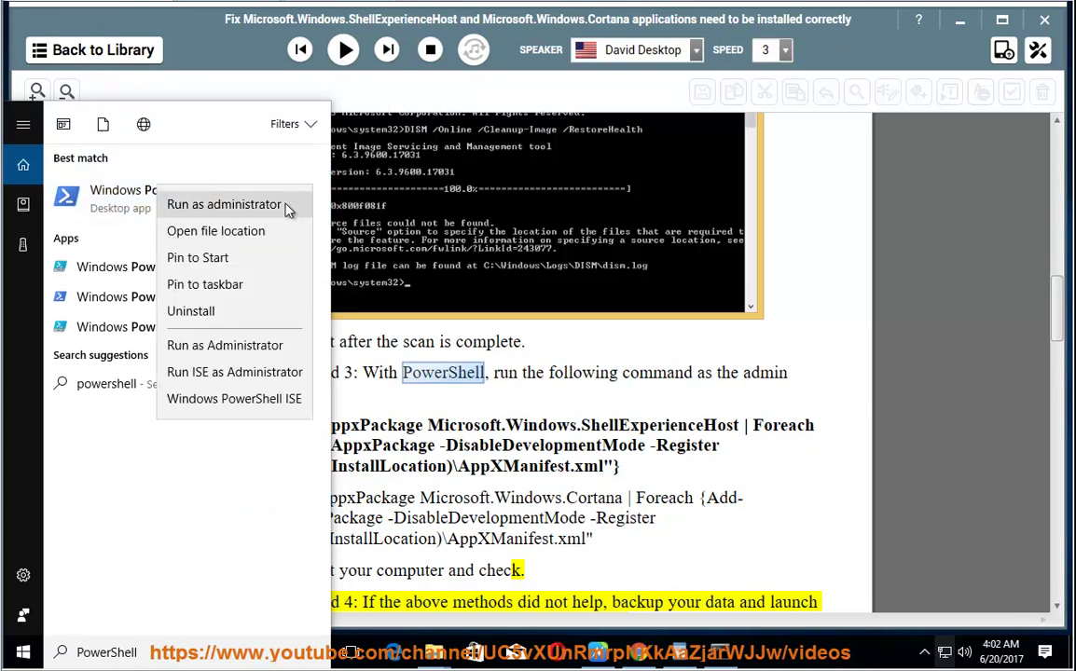
{"action": "left_click", "coordinate": [256, 205]}
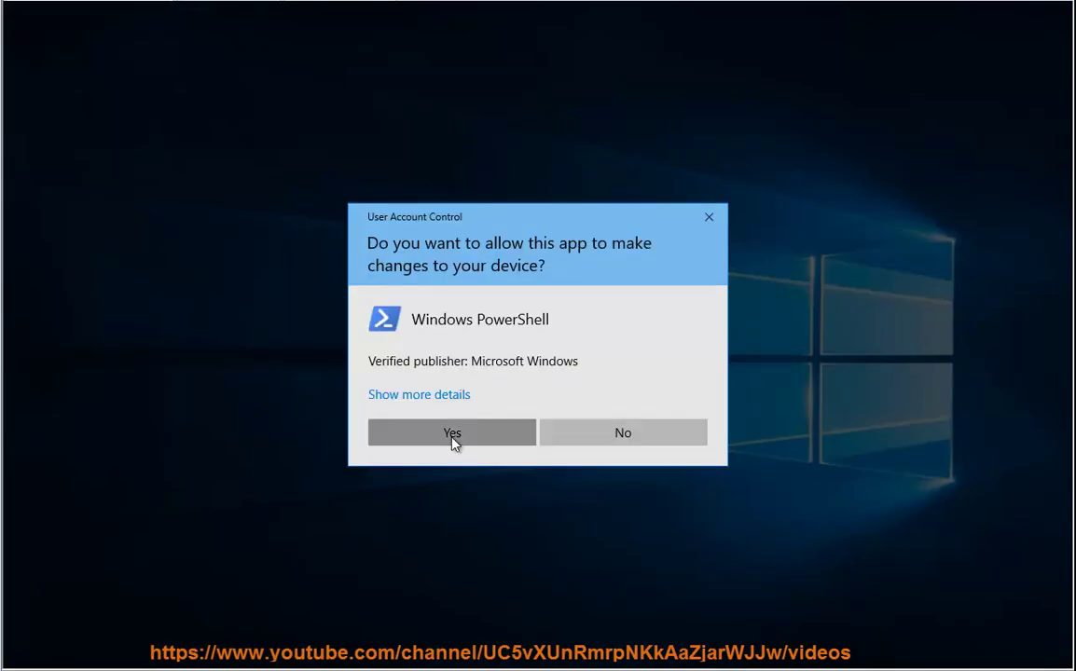
{"action": "left_click", "coordinate": [451, 436]}
{"action": "left_click_drag", "start_coordinate": [289, 18], "coordinate": [540, 116]}
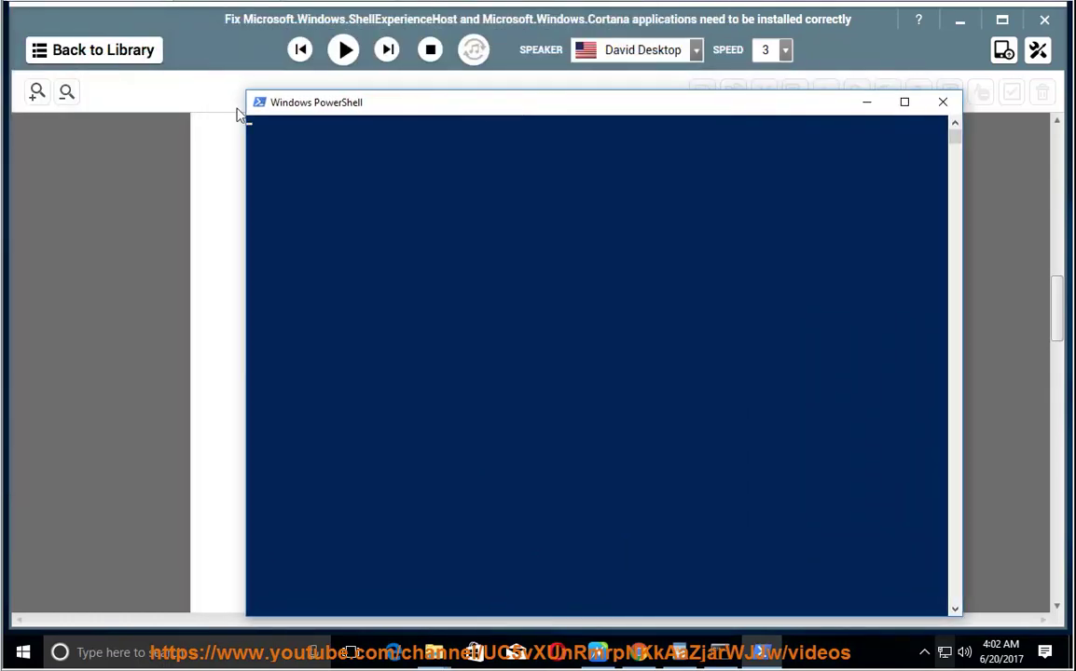
Copy the bold ShellExperienceHost Get-AppxPackage command from the guide and paste it into PowerShell.
{"action": "left_click", "coordinate": [235, 384]}
{"action": "left_click", "coordinate": [622, 466]}
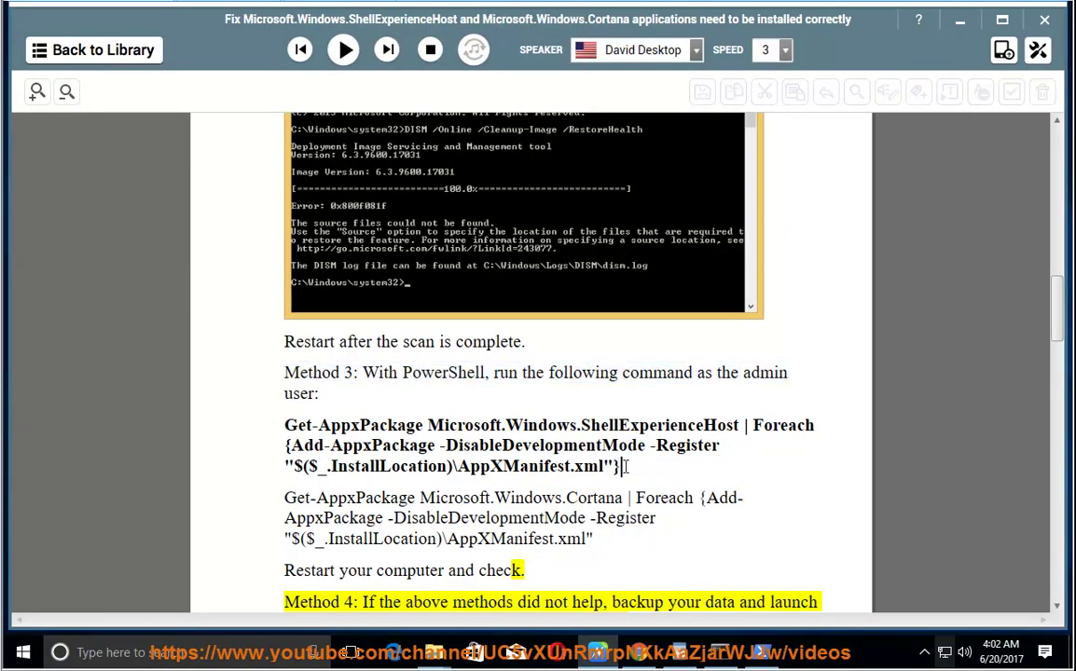
{"action": "left_click", "coordinate": [286, 426], "text": "shift"}
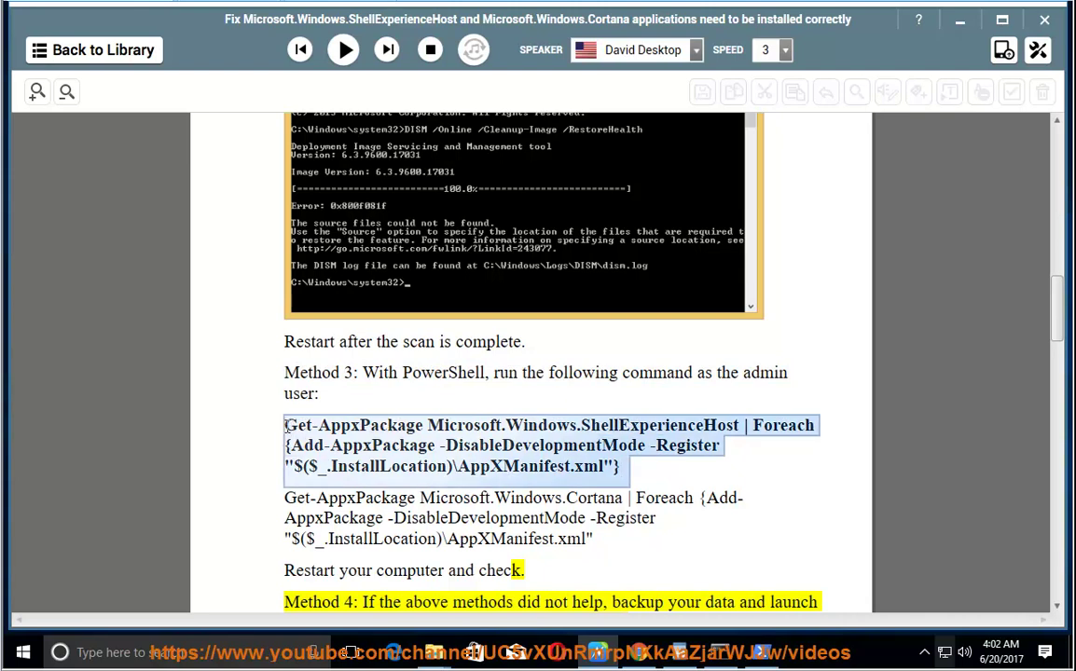
{"action": "right_click", "coordinate": [333, 444]}
{"action": "left_click", "coordinate": [379, 403]}
{"action": "left_click", "coordinate": [763, 651]}
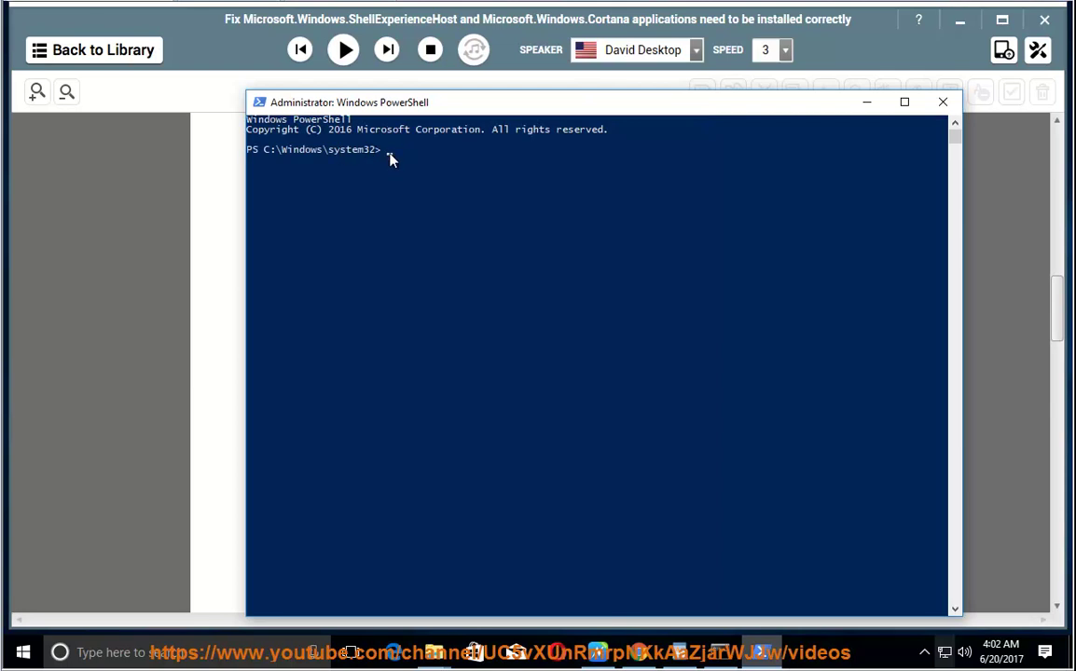
{"action": "key", "text": "ctrl+v"}
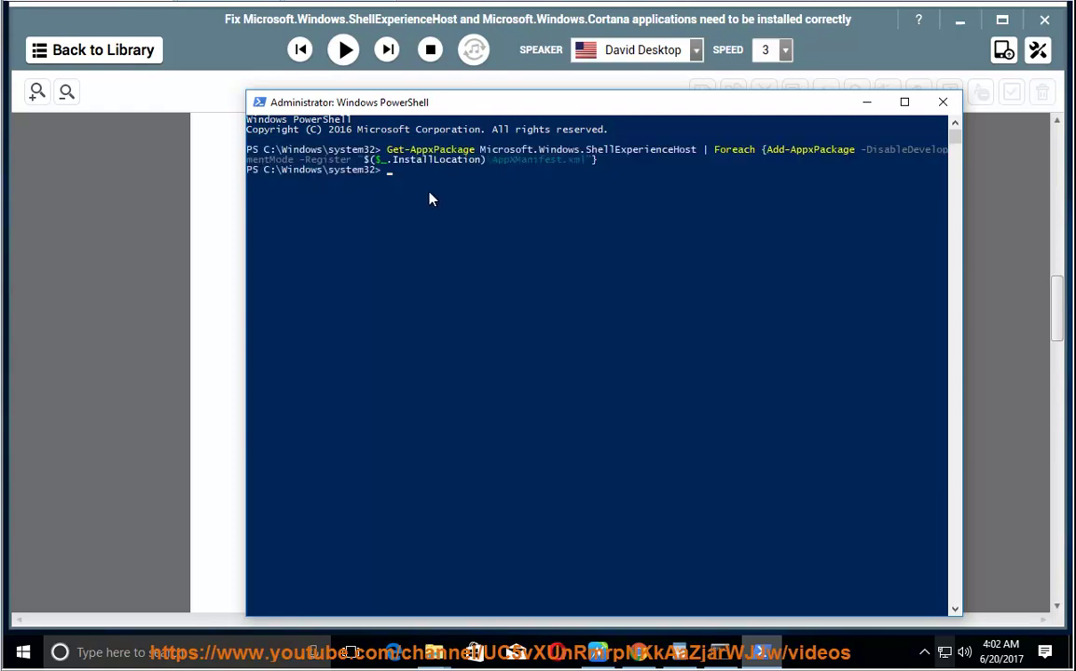
Copy the Cortana Get-AppxPackage command, paste it into PowerShell, run it, then minimize PowerShell.
{"action": "left_click", "coordinate": [867, 103]}
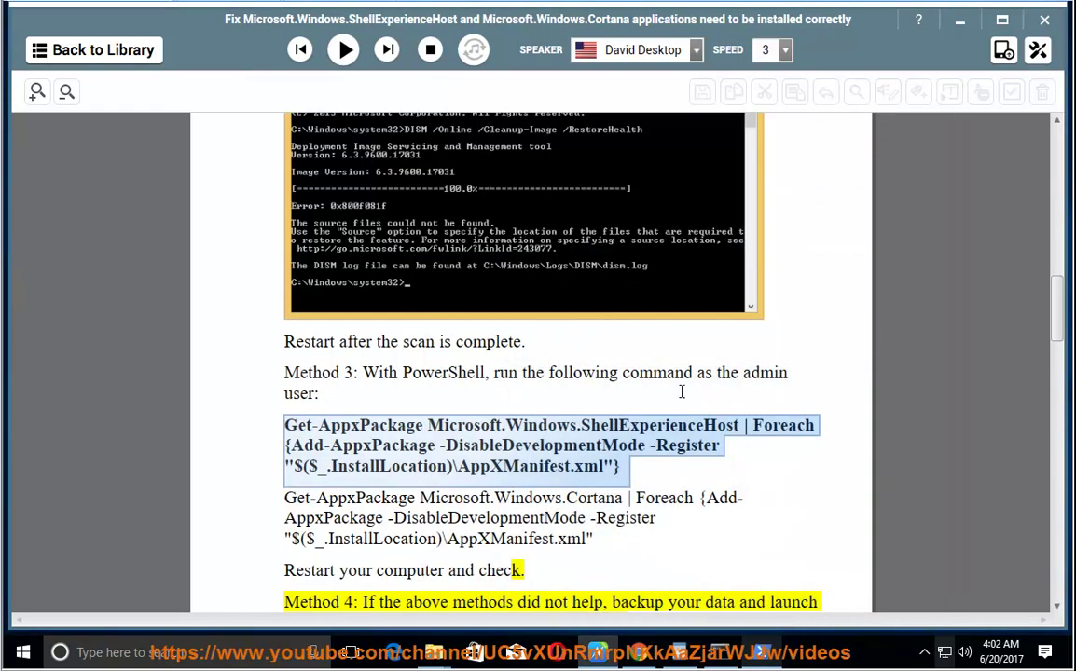
{"action": "left_click_drag", "start_coordinate": [595, 541], "coordinate": [277, 508]}
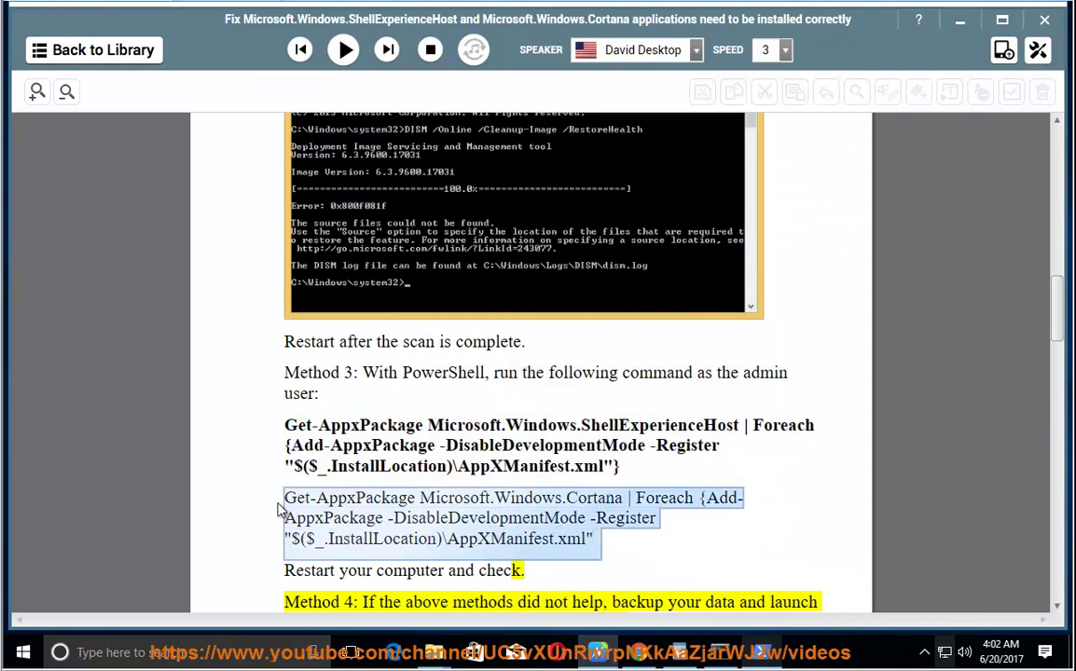
{"action": "right_click", "coordinate": [342, 501]}
{"action": "left_click", "coordinate": [359, 364]}
{"action": "left_click", "coordinate": [763, 654]}
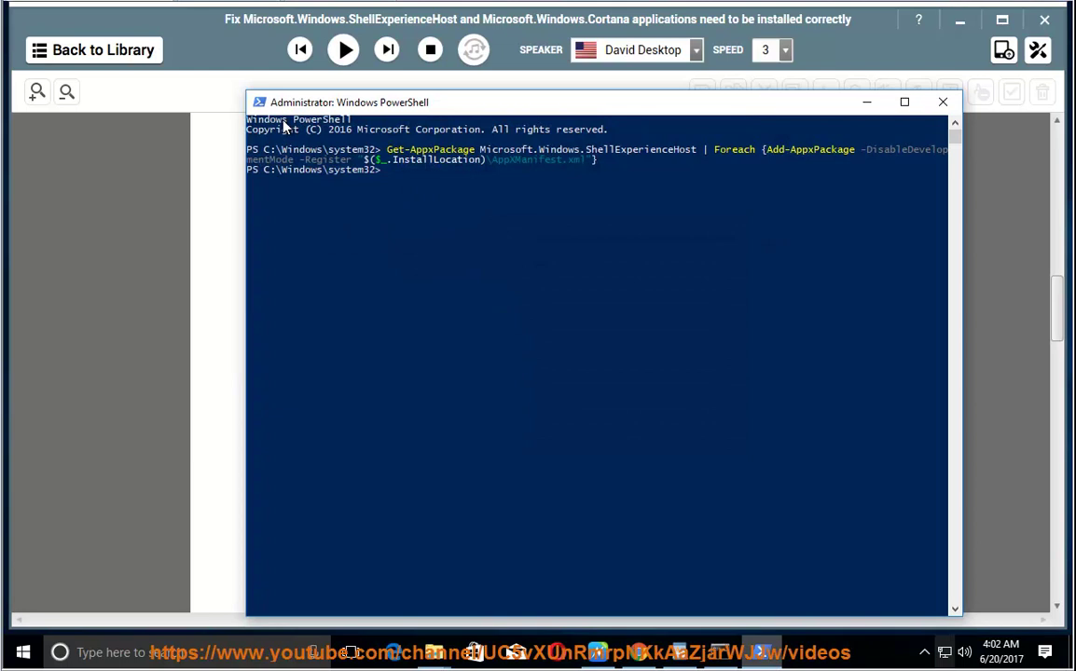
{"action": "left_click", "coordinate": [260, 102]}
{"action": "mouse_move", "coordinate": [270, 239]}
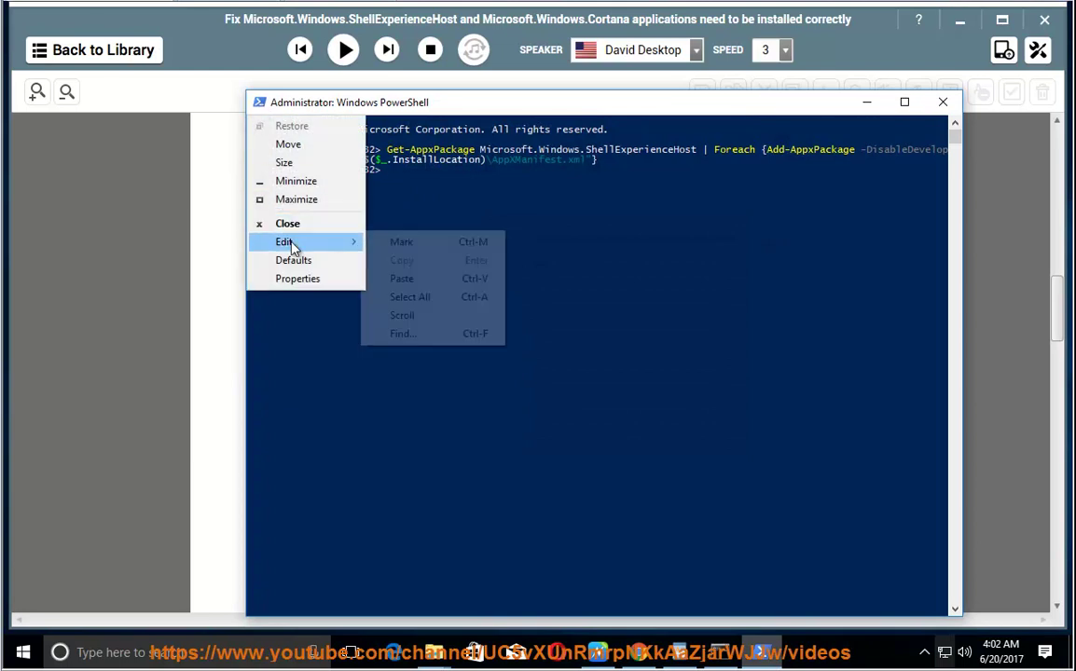
{"action": "left_click", "coordinate": [396, 280]}
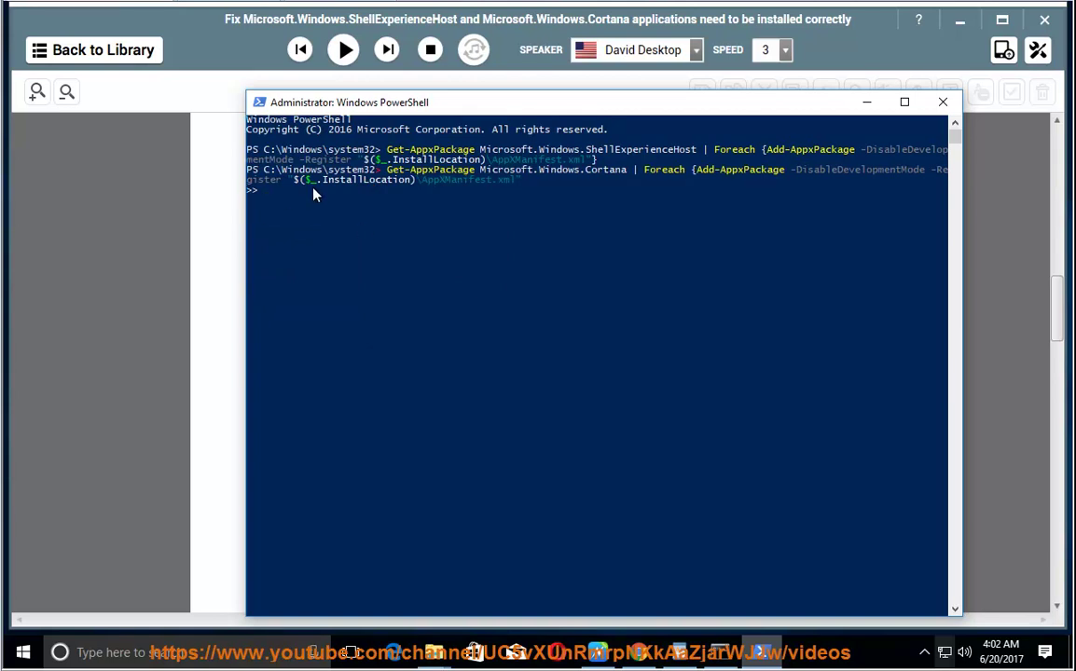
{"action": "key", "text": "Return"}
{"action": "left_click", "coordinate": [867, 103]}
Play a short stretch of the guide aloud, then open Windows Settings.
{"action": "left_click", "coordinate": [341, 52]}
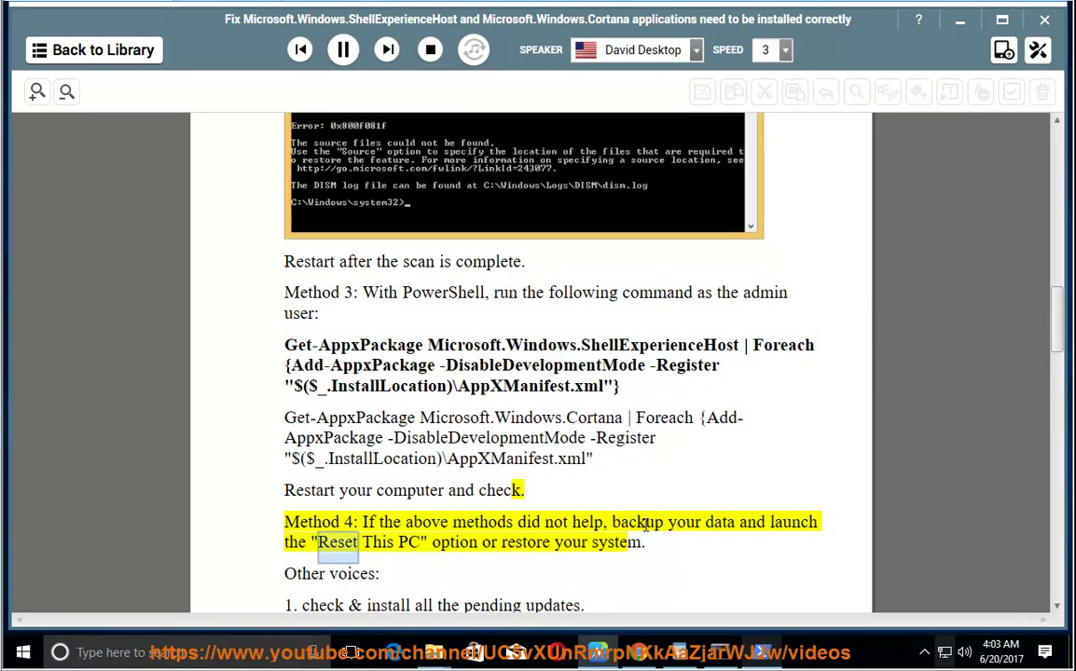
{"action": "left_click", "coordinate": [344, 51]}
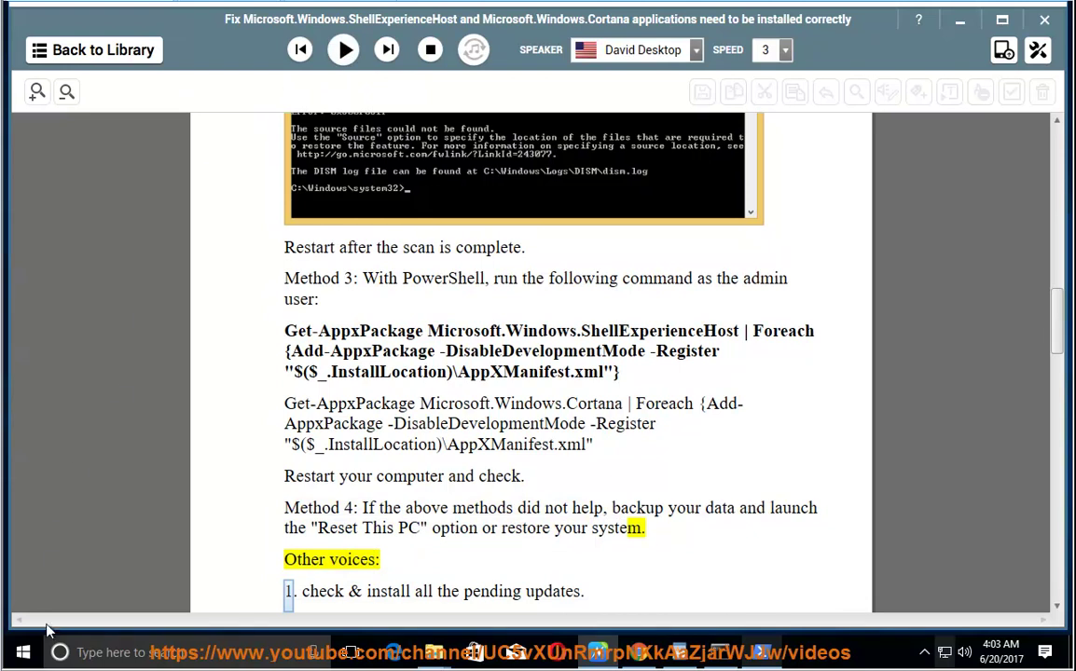
{"action": "left_click", "coordinate": [28, 654]}
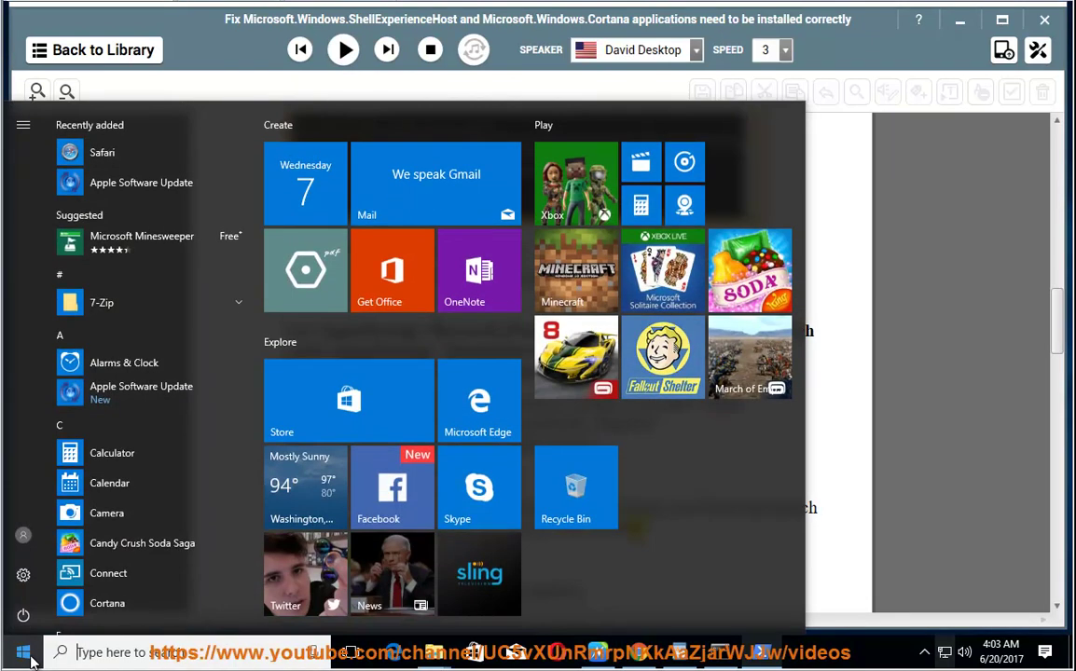
{"action": "left_click", "coordinate": [23, 577]}
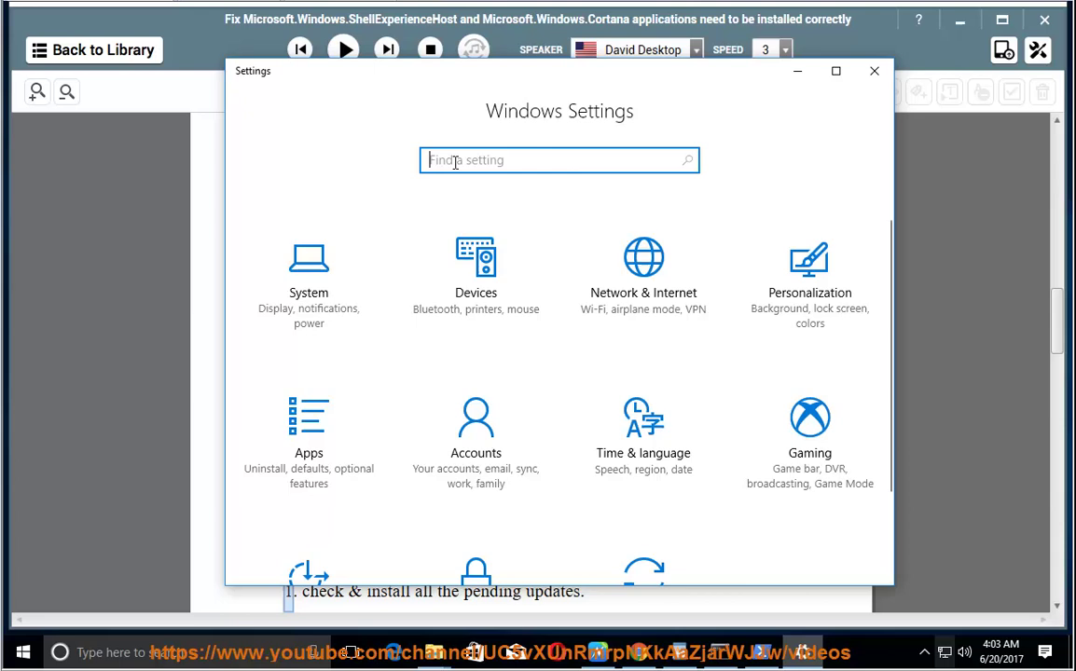
Search 'RES', view Reset this PC's Get started options, cancel, and close Settings.
{"action": "type", "text": "RESET"}
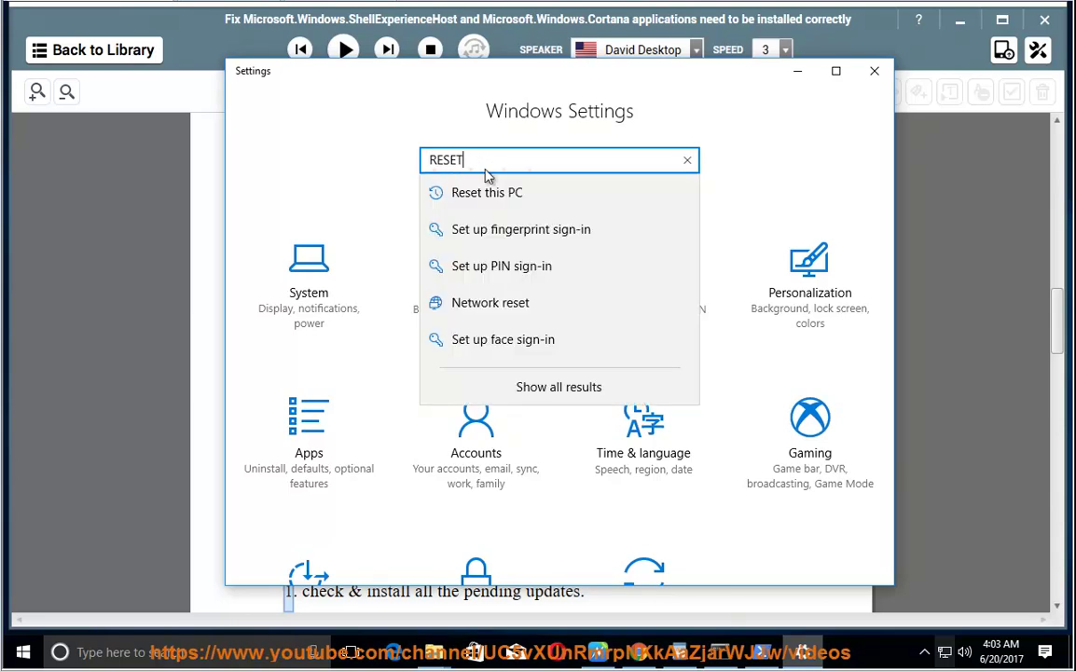
{"action": "left_click", "coordinate": [512, 193]}
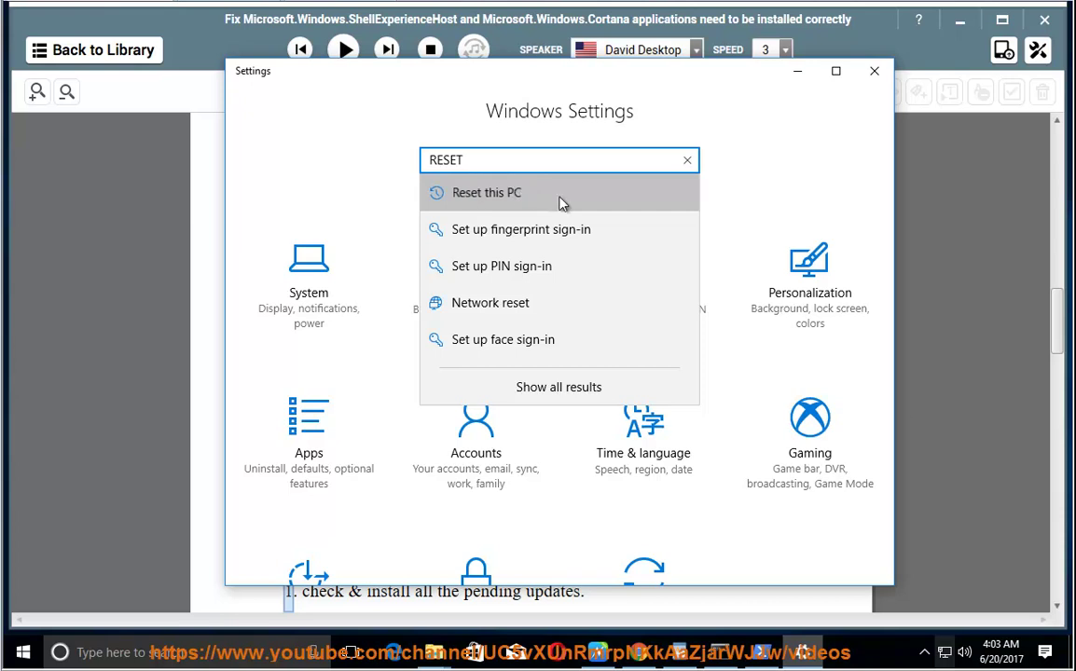
{"action": "left_click", "coordinate": [546, 269]}
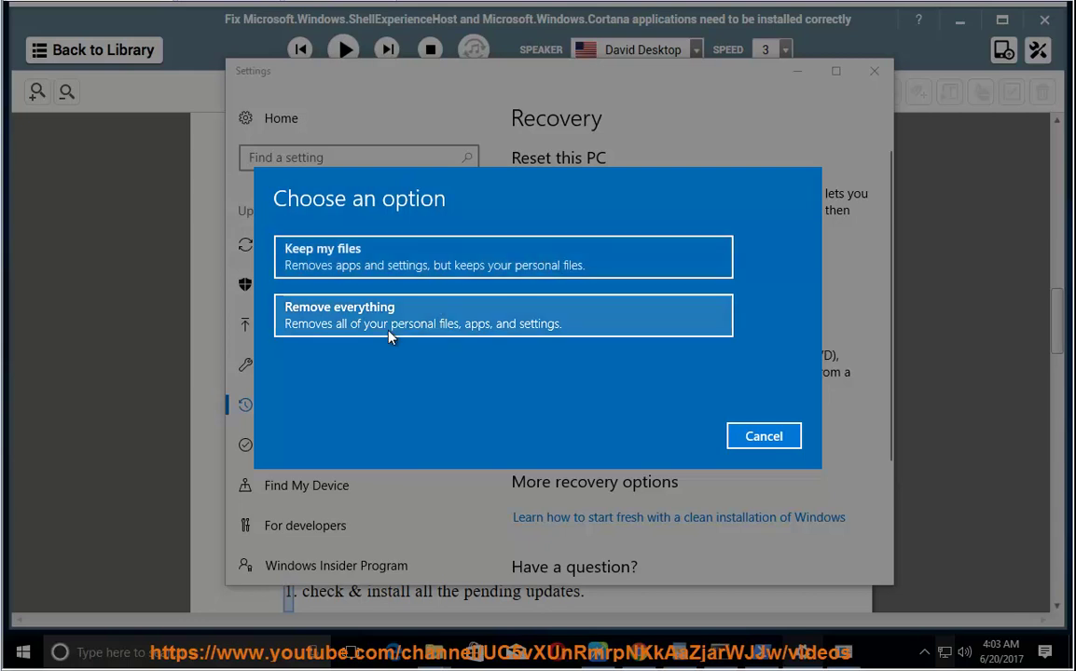
{"action": "left_click", "coordinate": [785, 439]}
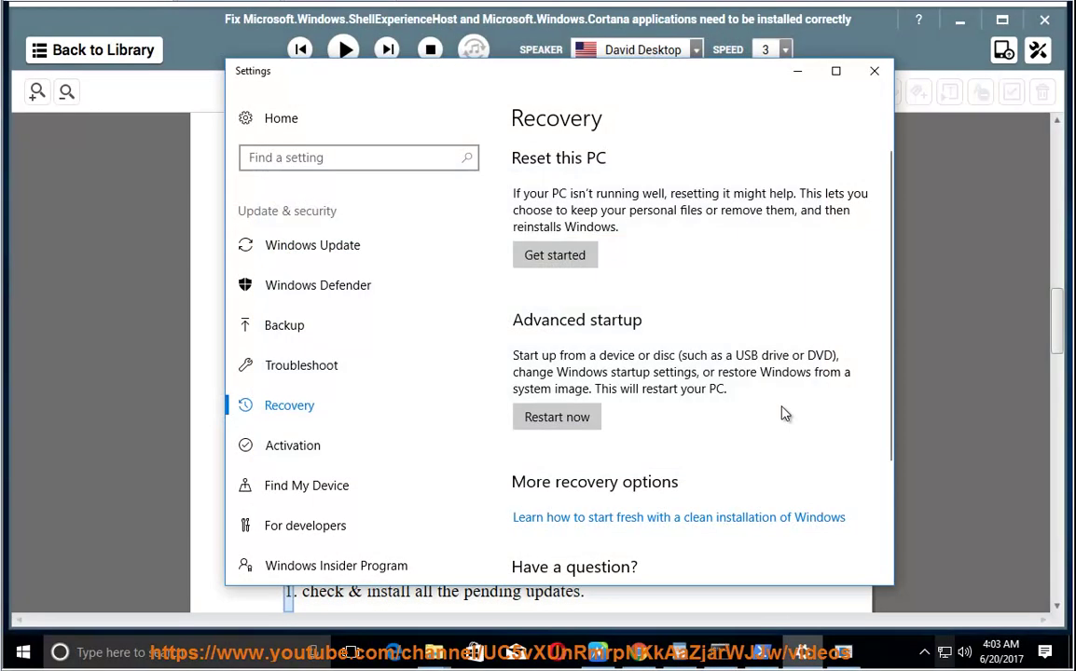
{"action": "left_click", "coordinate": [874, 70]}
Play the tips from the pending-updates item through tip 4, pausing at tip 5 about Dropbox.
{"action": "left_click", "coordinate": [345, 49]}
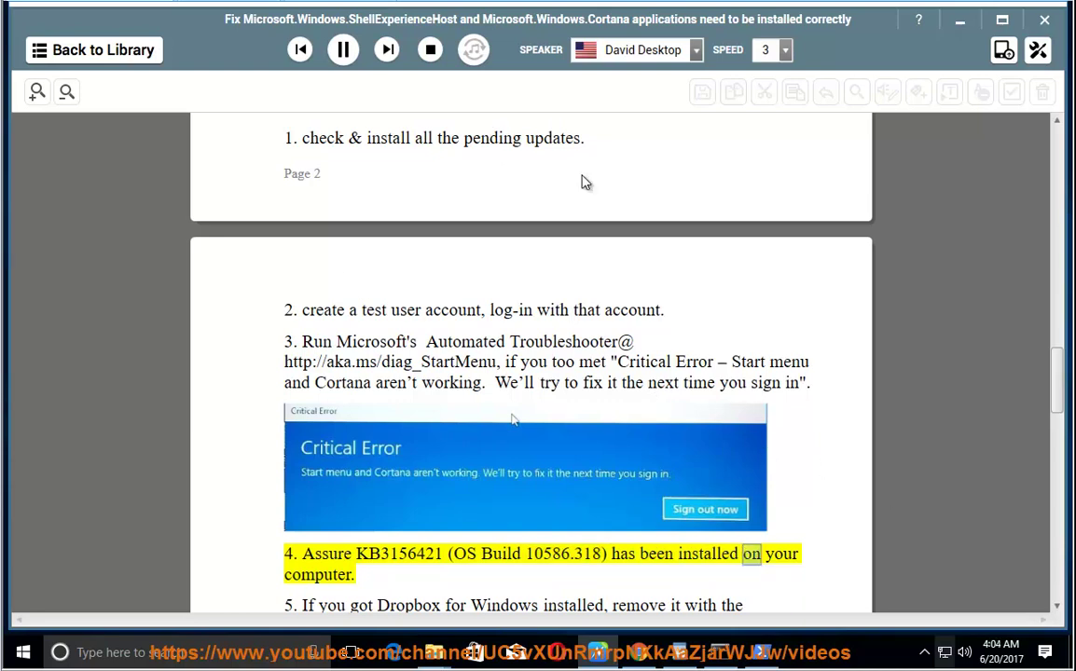
{"action": "left_click", "coordinate": [344, 52]}
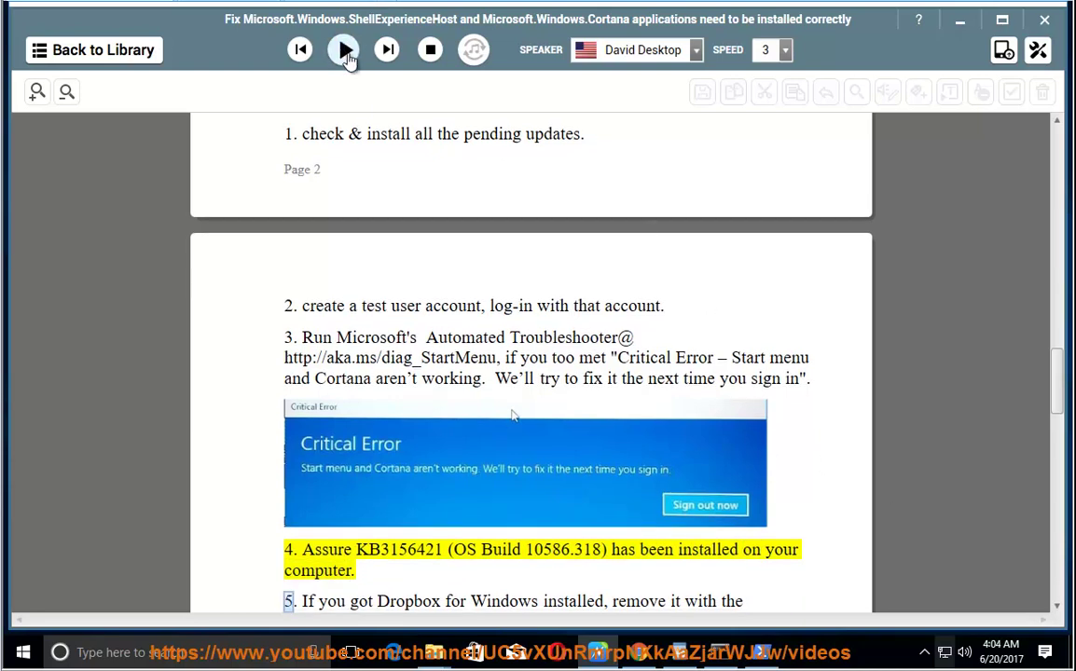
From Network and Sharing Center, go to Control Panel Programs and list the 5 installed updates.
{"action": "right_click", "coordinate": [944, 653]}
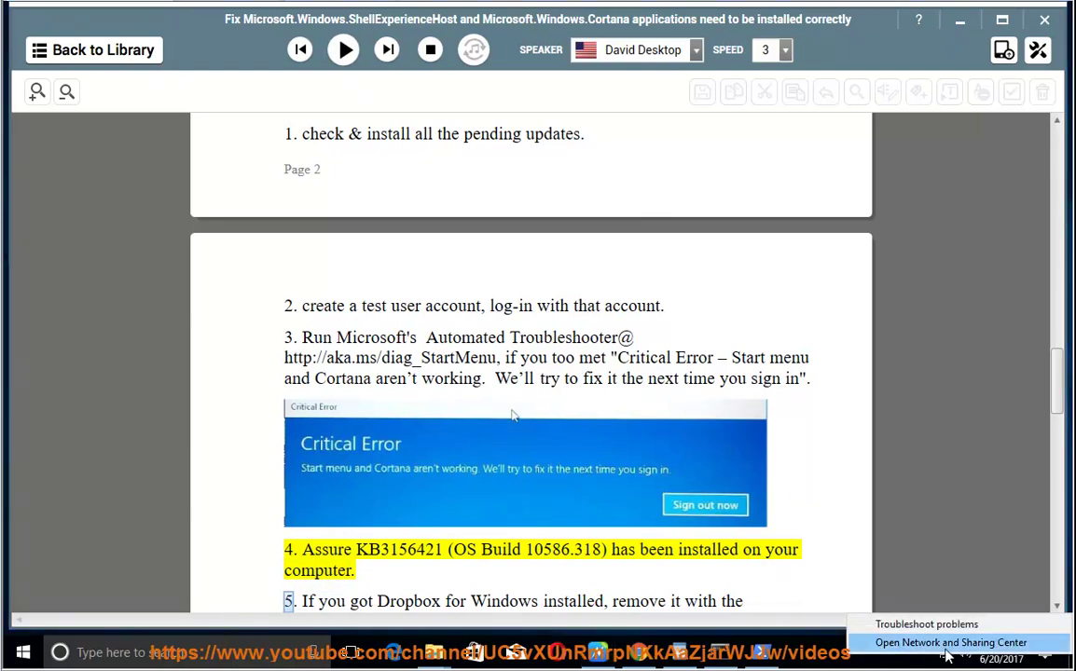
{"action": "left_click", "coordinate": [945, 651]}
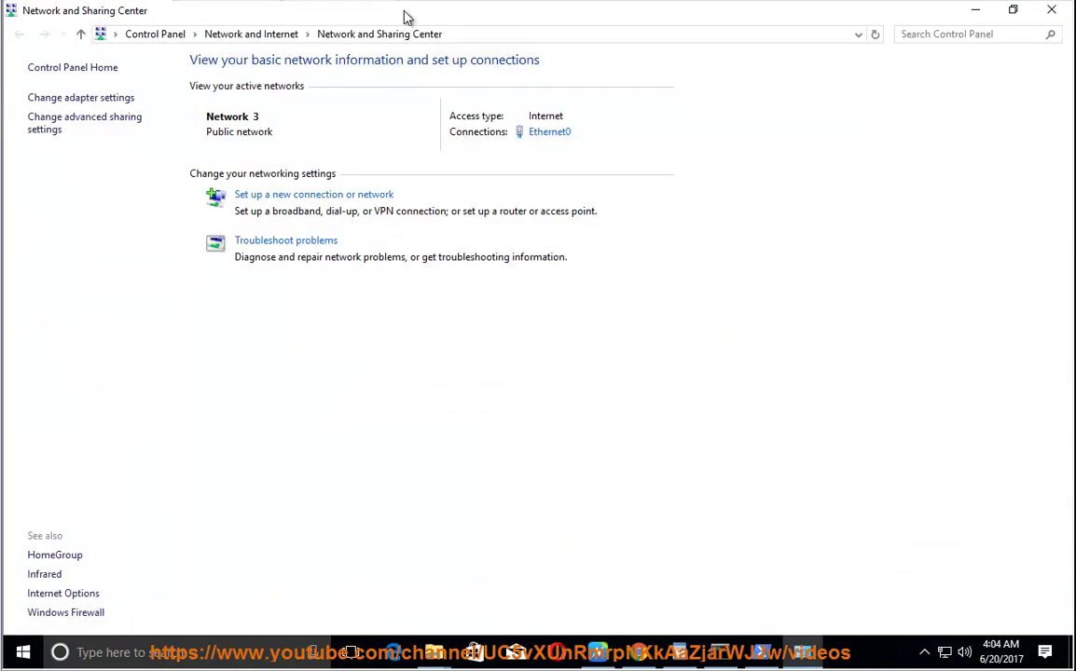
{"action": "double_click", "coordinate": [406, 16]}
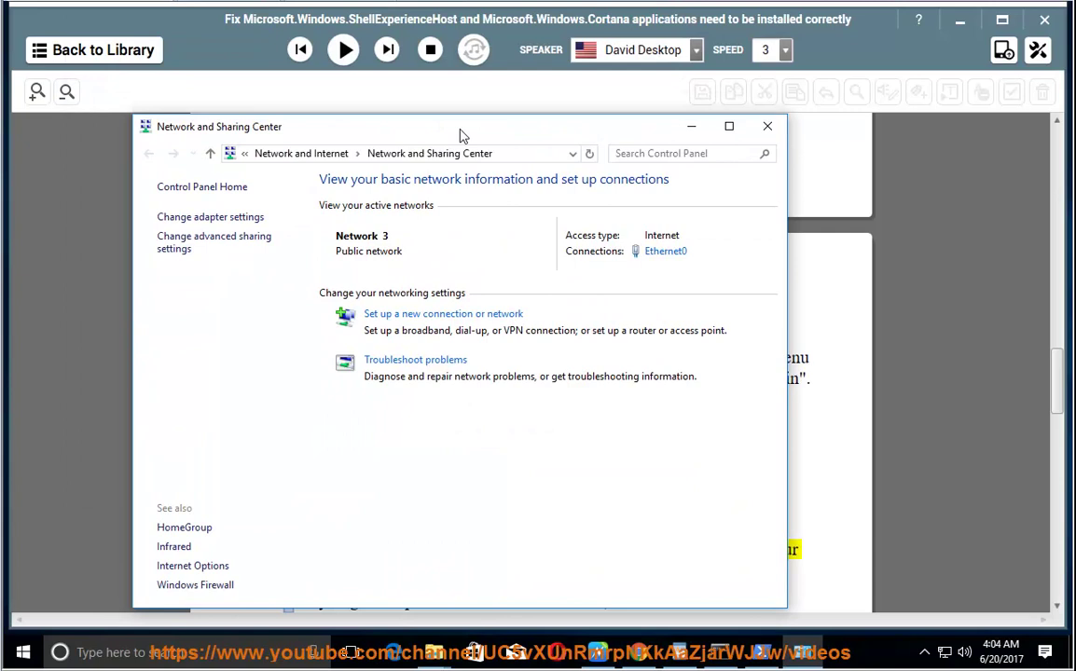
{"action": "left_click", "coordinate": [210, 189]}
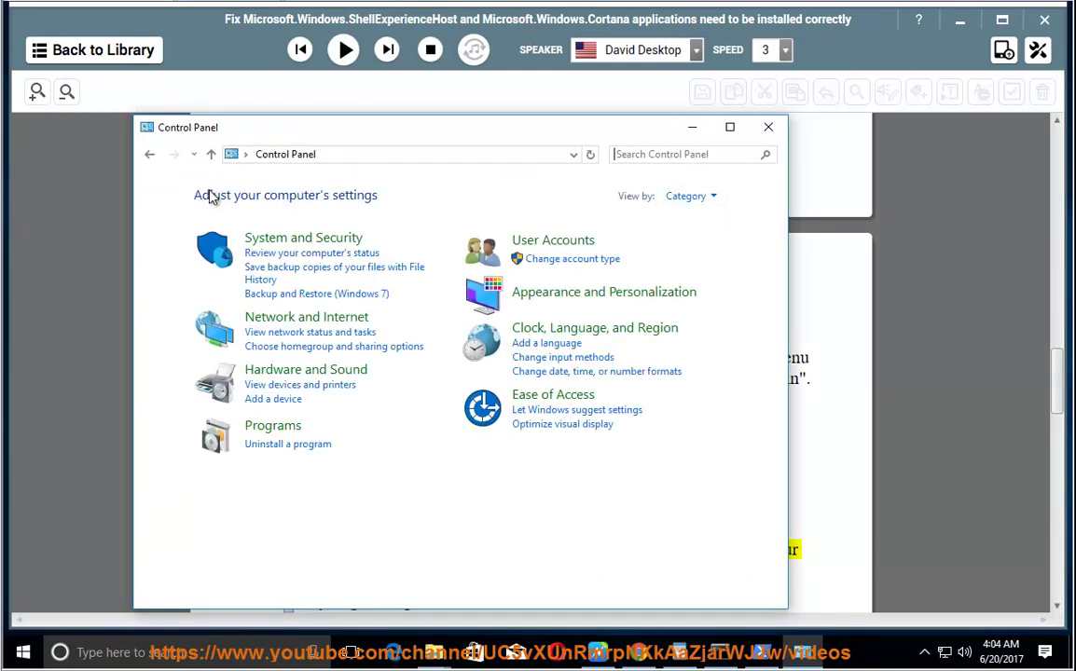
{"action": "left_click", "coordinate": [291, 432]}
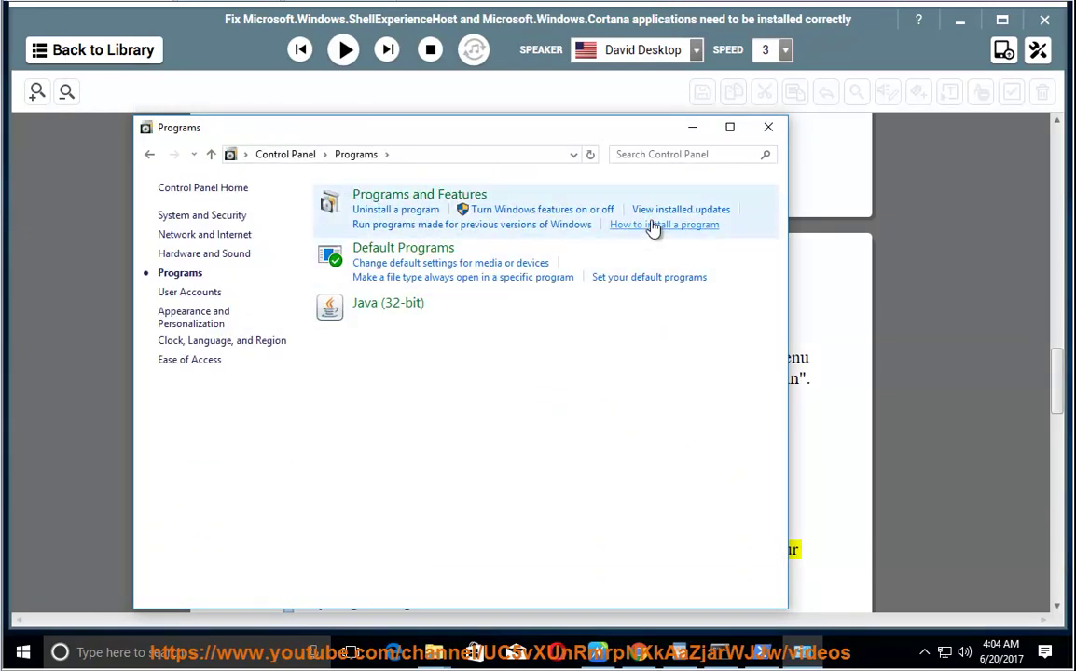
{"action": "left_click", "coordinate": [696, 211]}
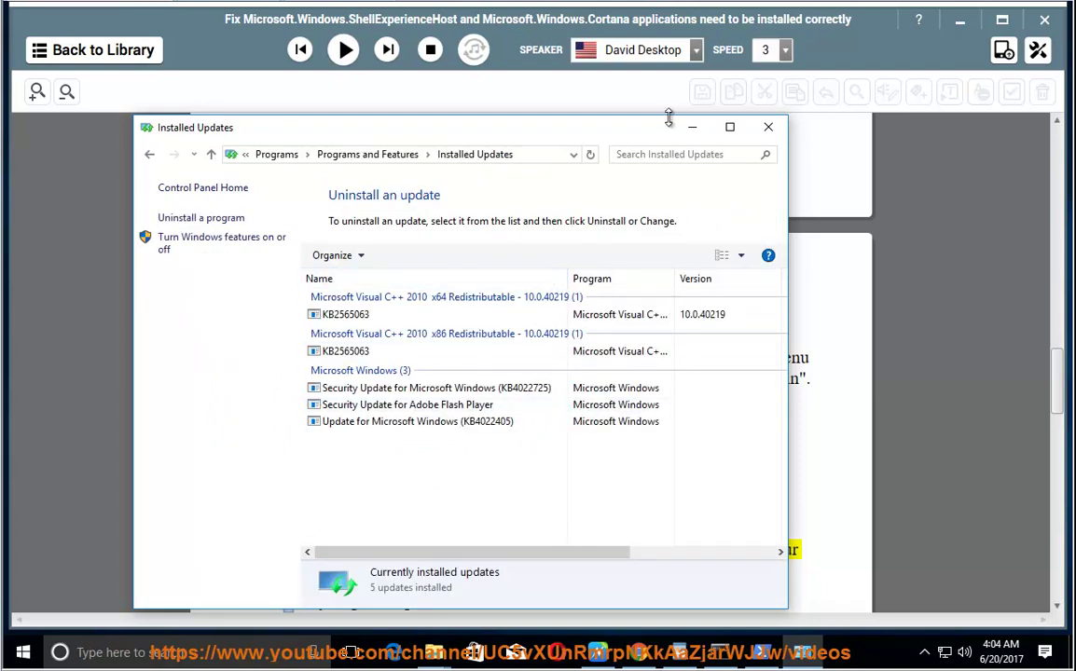
{"action": "left_click", "coordinate": [528, 159]}
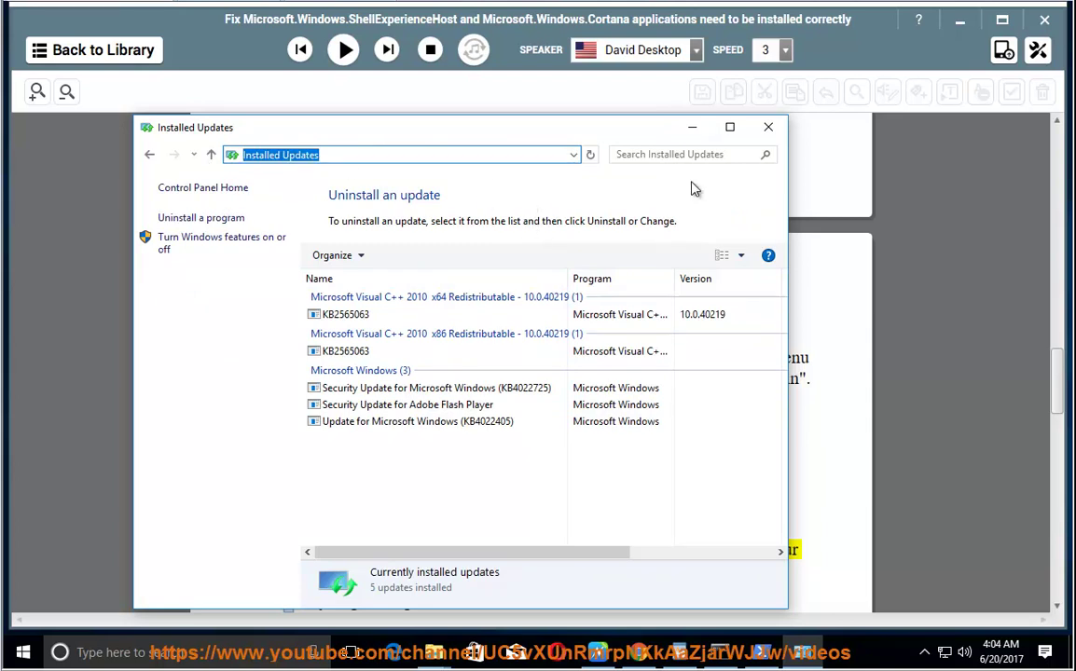
Close Installed Updates and play tips 5 and 6 through the final 'See useful tips' link.
{"action": "left_click", "coordinate": [766, 126]}
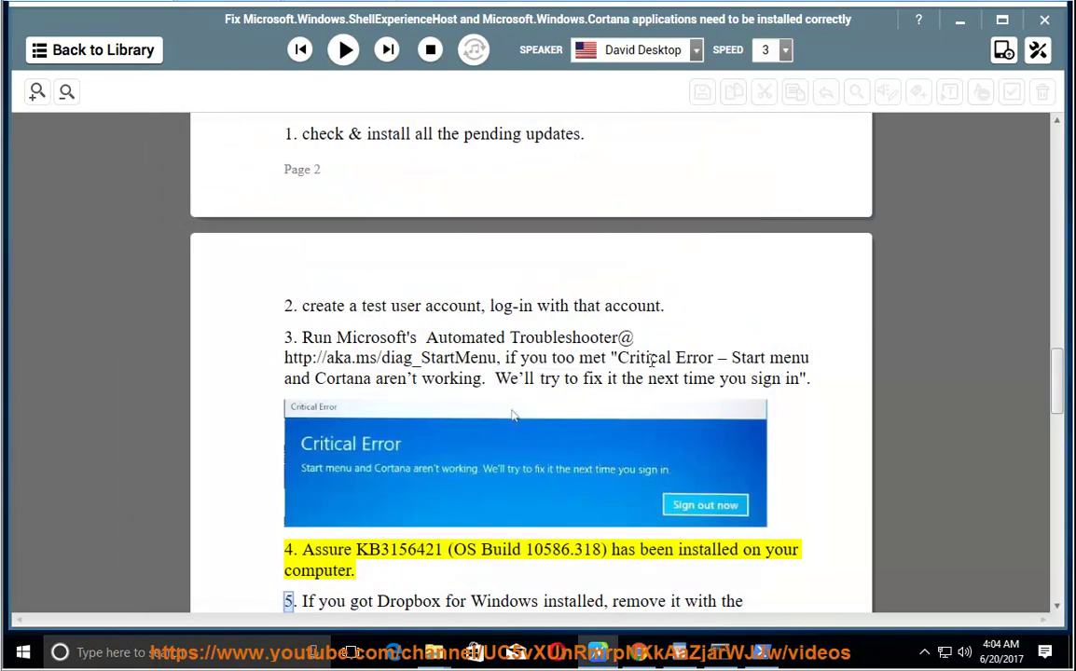
{"action": "left_click", "coordinate": [343, 50]}
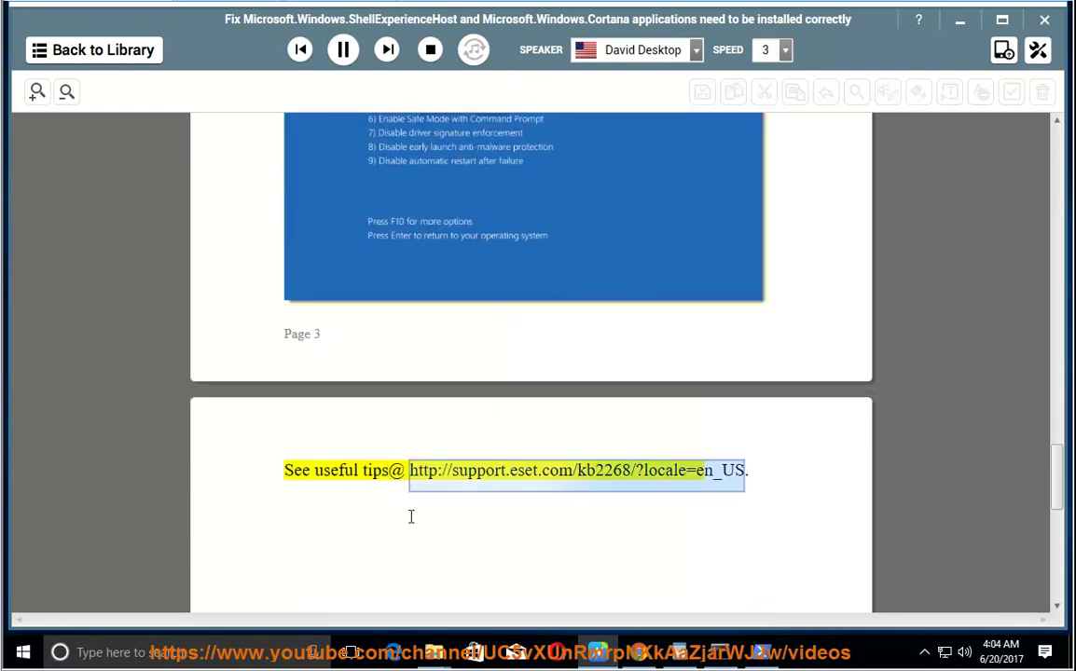
{"action": "scroll", "coordinate": [653, 517], "scroll_direction": "up", "scroll_amount": 2}
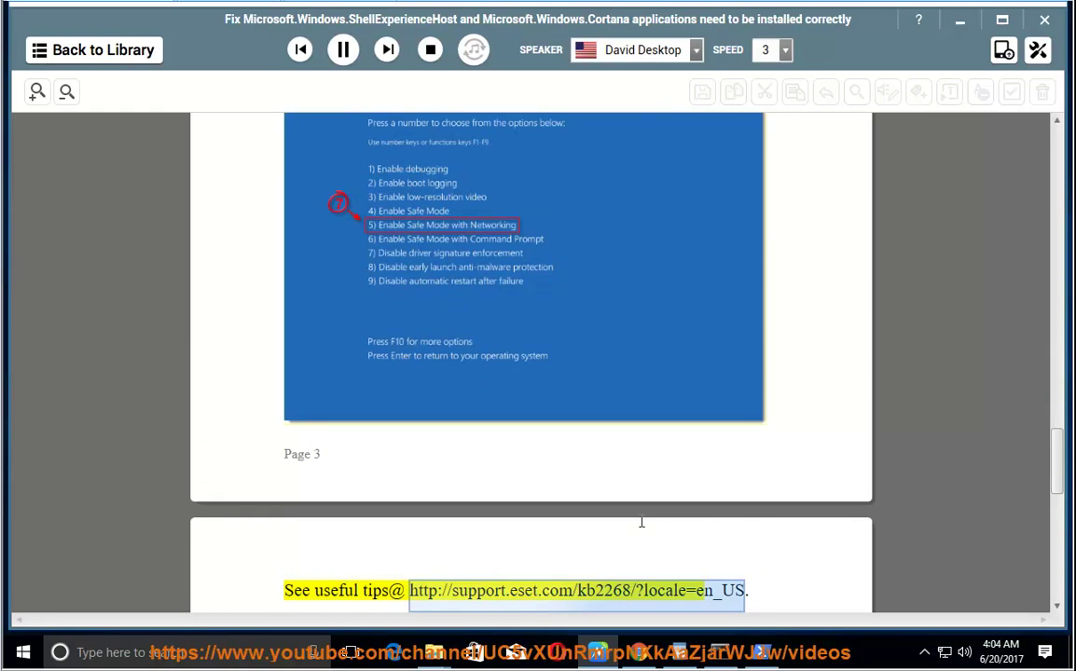